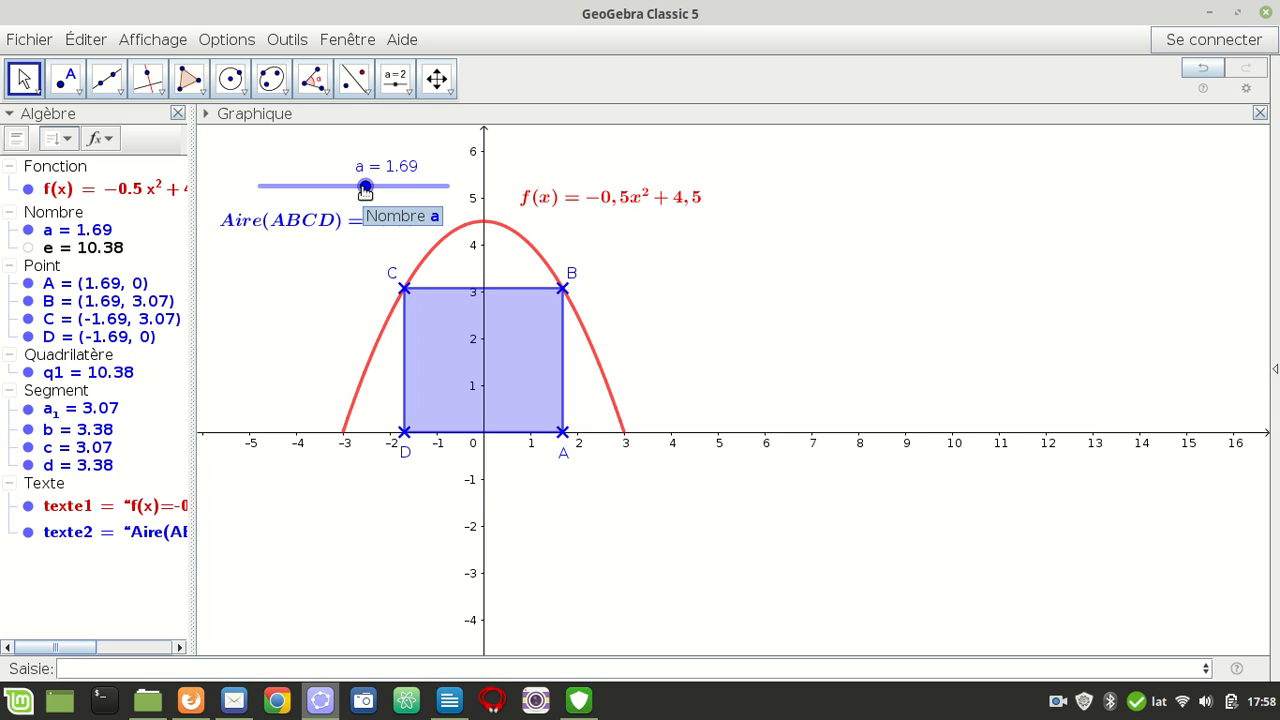
Display the second graphics view and look over its dimension settings
{"action": "left_click", "coordinate": [150, 42]}
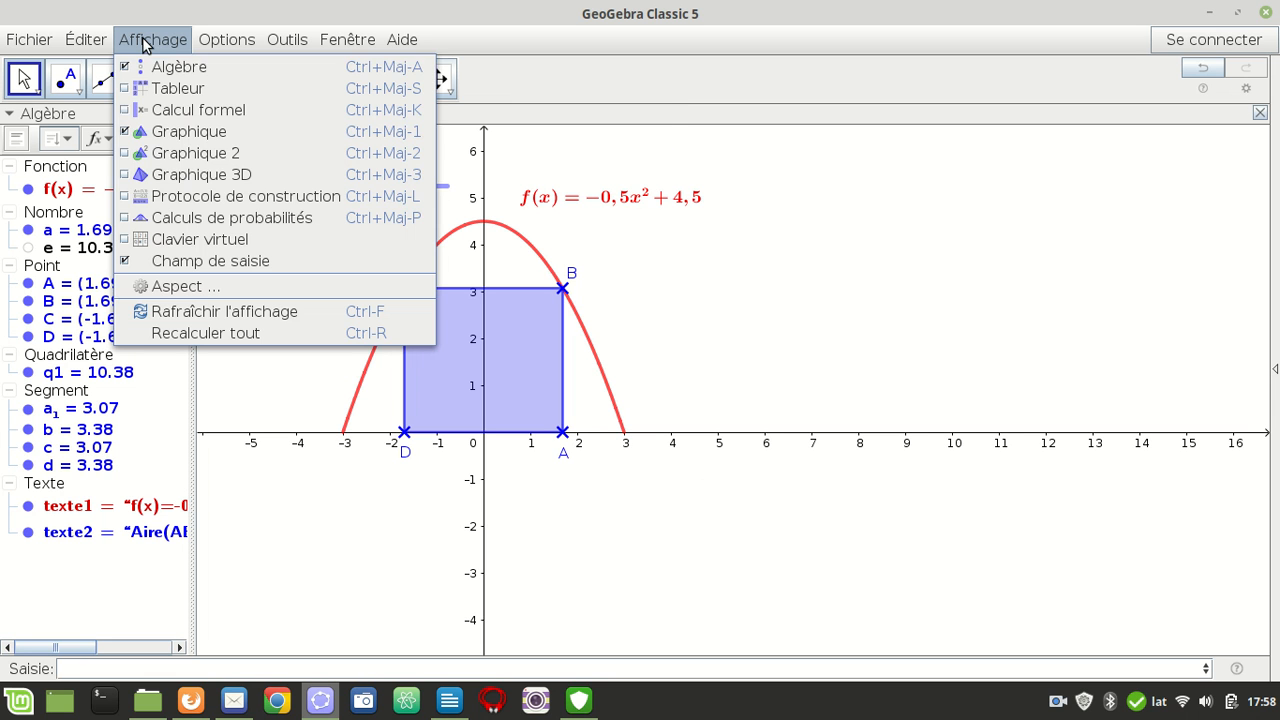
{"action": "left_click", "coordinate": [198, 152]}
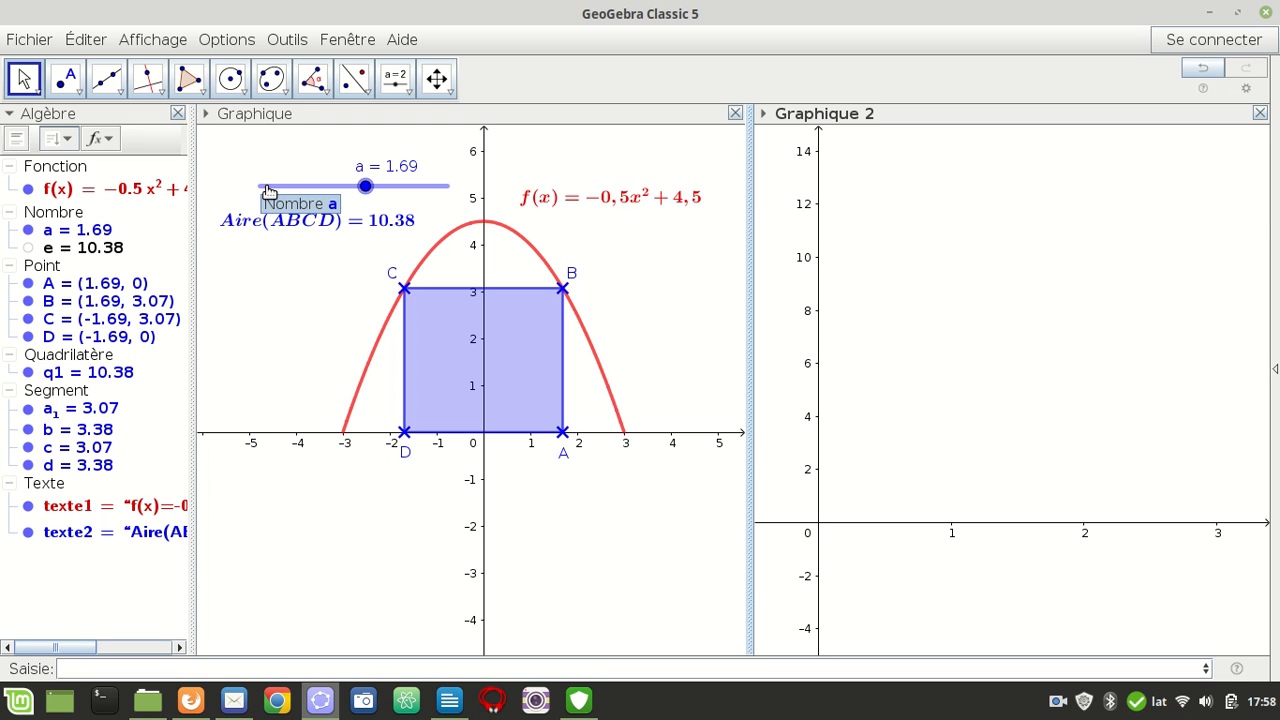
{"action": "right_click", "coordinate": [938, 332]}
{"action": "left_click", "coordinate": [1020, 530]}
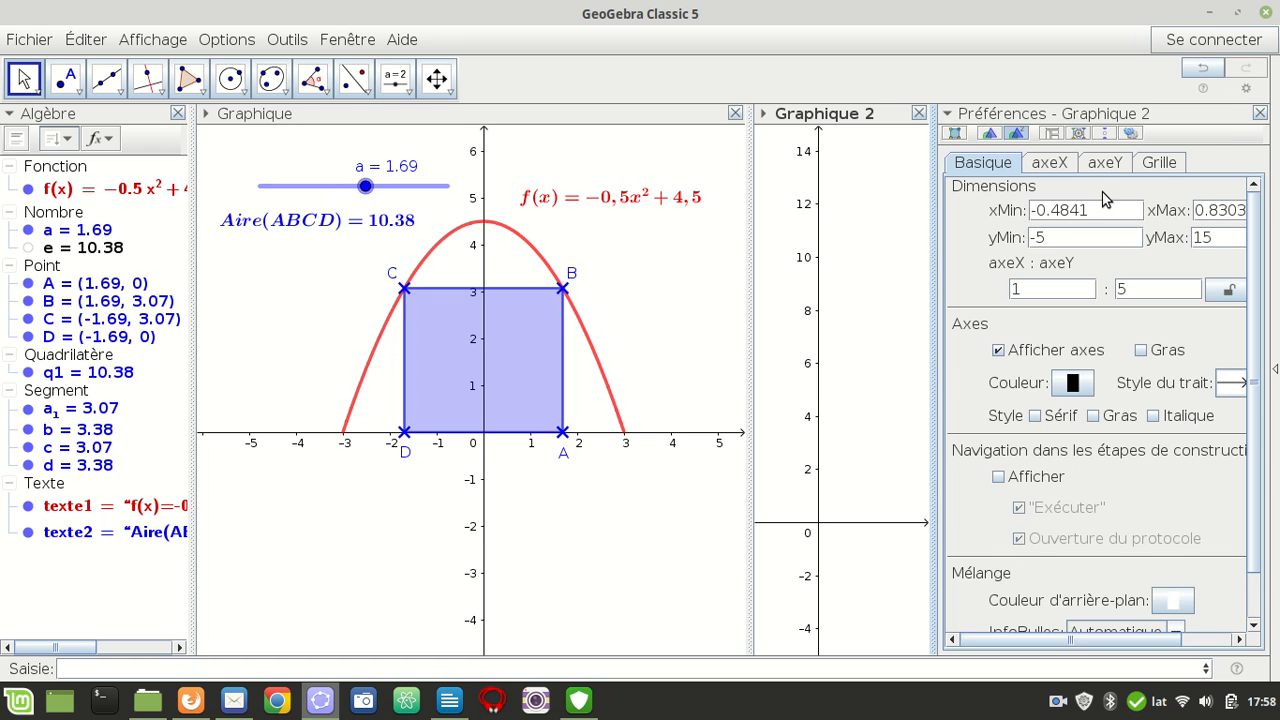
{"action": "left_click", "coordinate": [1260, 113]}
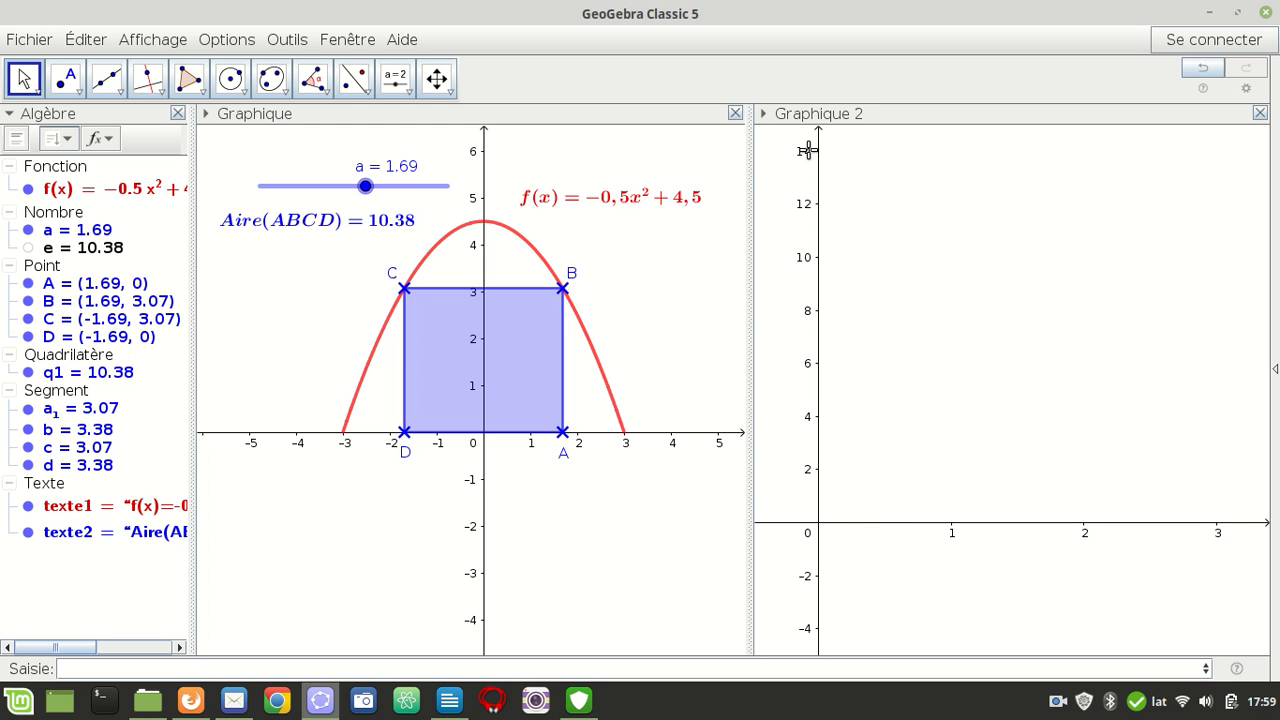
Examine the second graphics view's preferences and its available axeX : axeY ratios
{"action": "right_click", "coordinate": [1010, 314]}
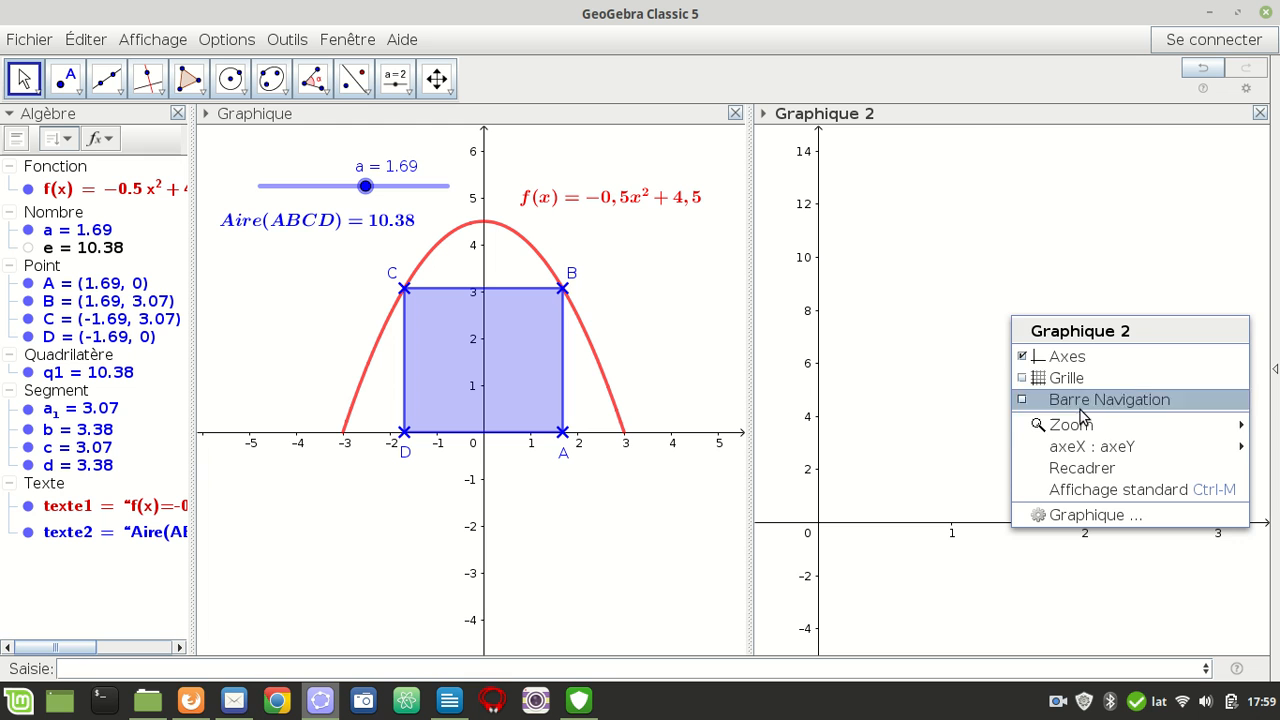
{"action": "left_click", "coordinate": [1078, 513]}
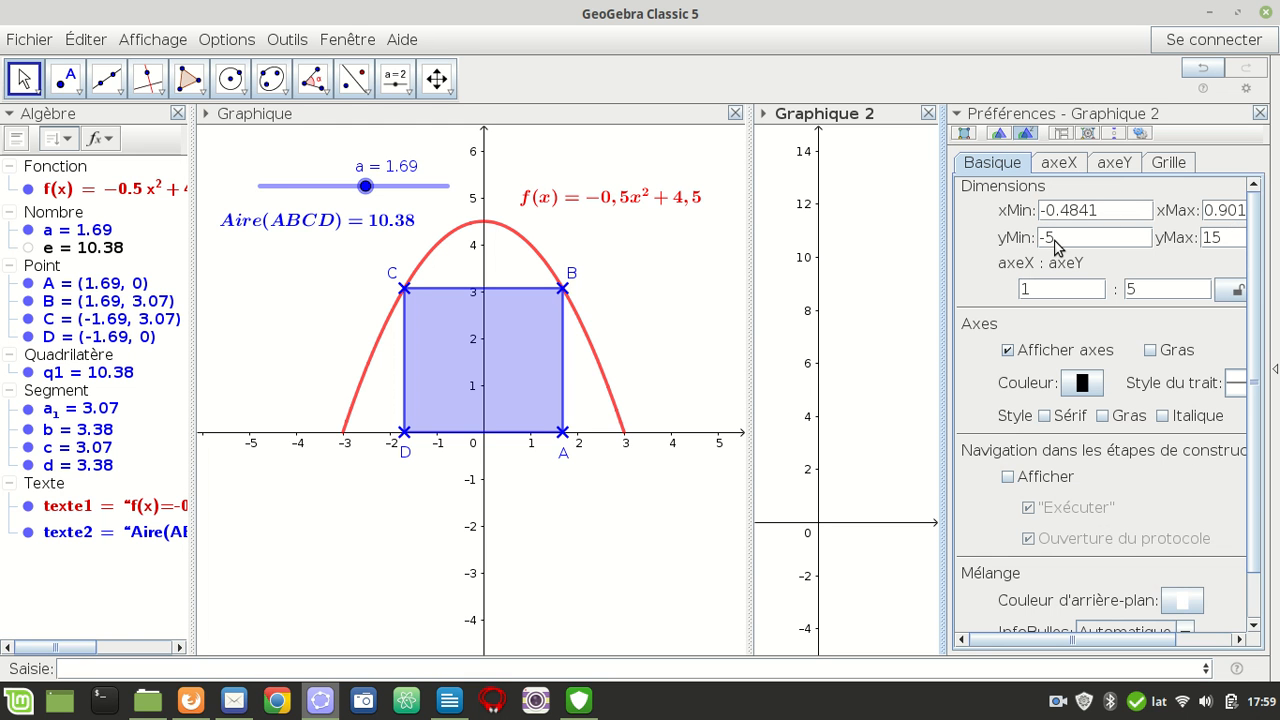
{"action": "left_click", "coordinate": [1260, 113]}
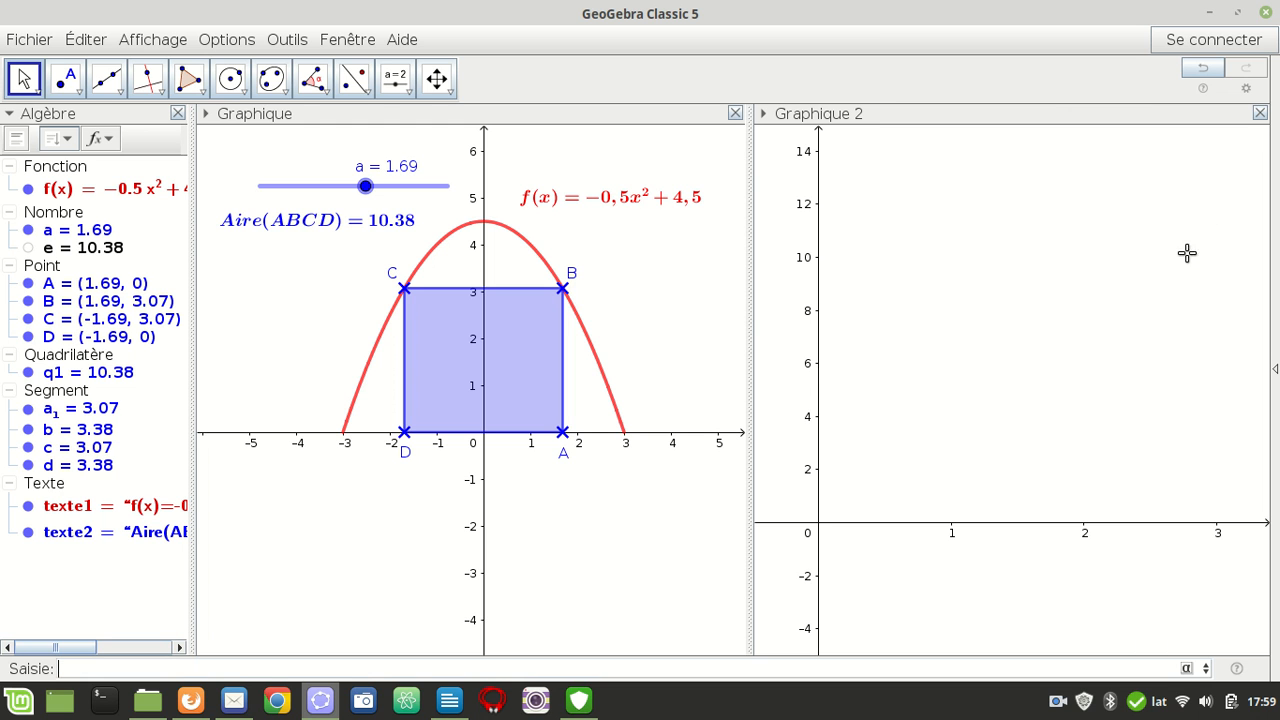
{"action": "right_click", "coordinate": [918, 562]}
{"action": "mouse_move", "coordinate": [1008, 646]}
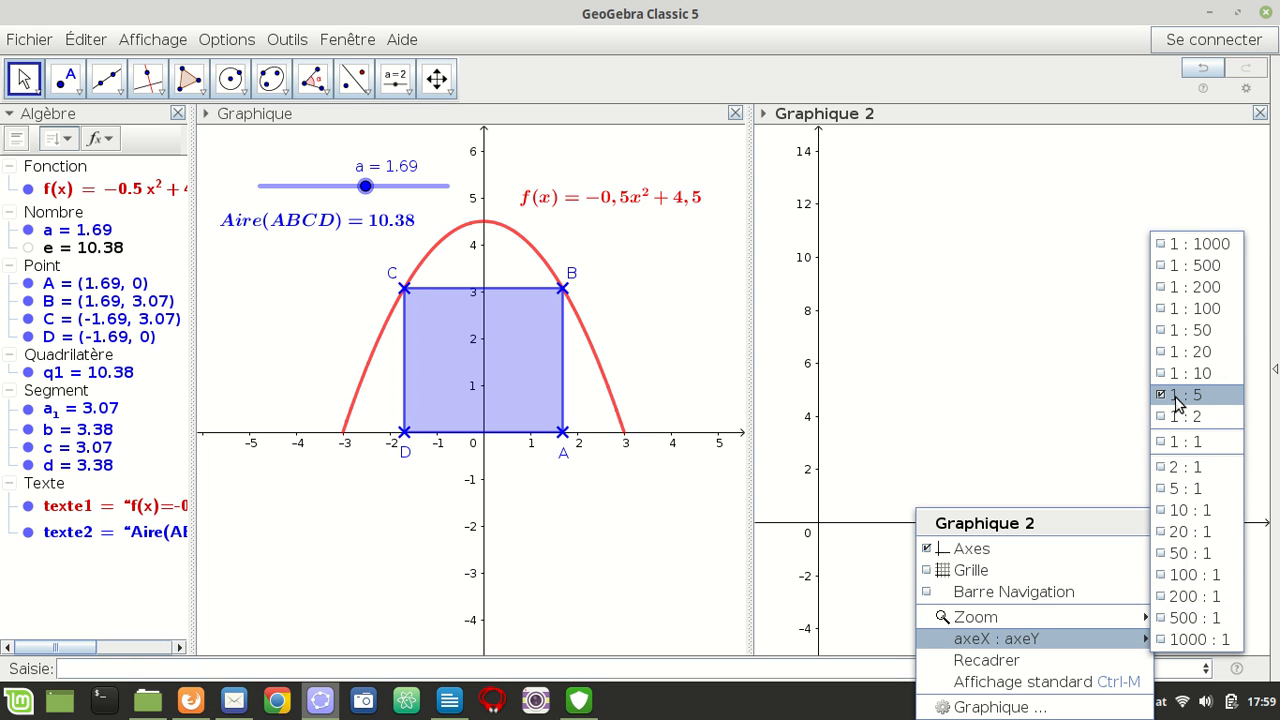
{"action": "left_click", "coordinate": [882, 413]}
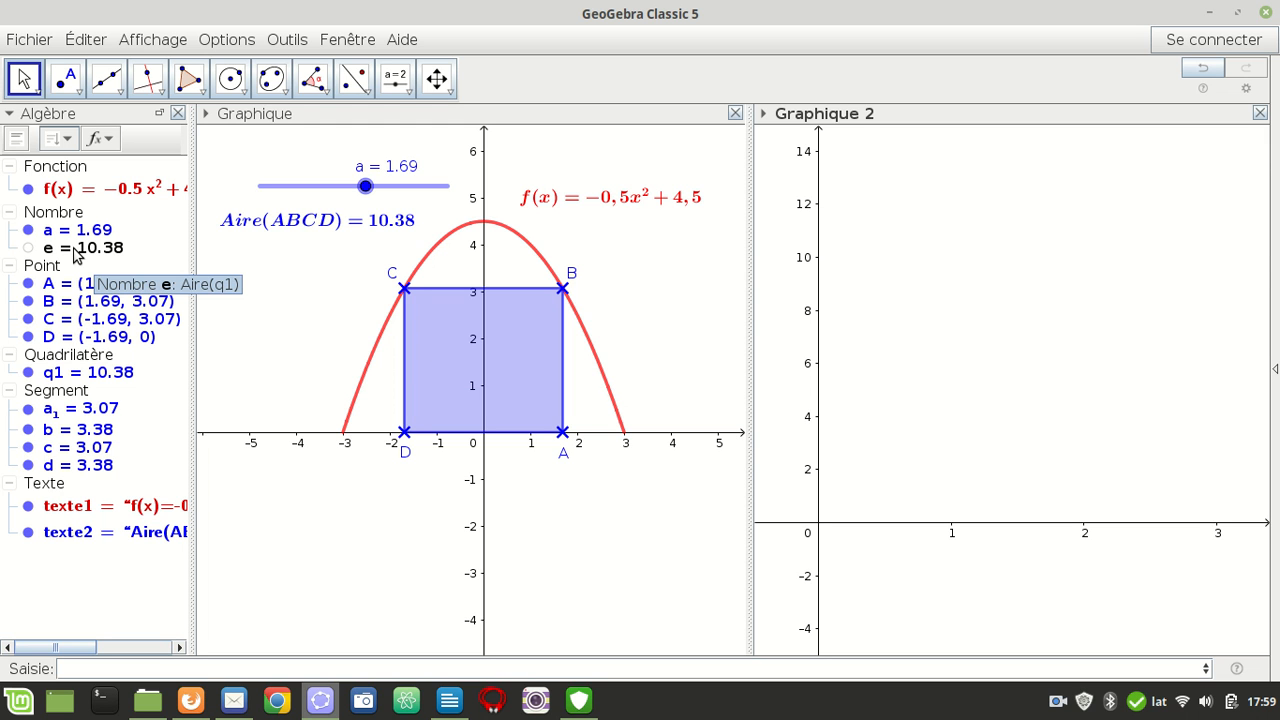
Place a free point at about (0.93, 8.43) in the second graphics view
{"action": "left_click", "coordinate": [65, 77]}
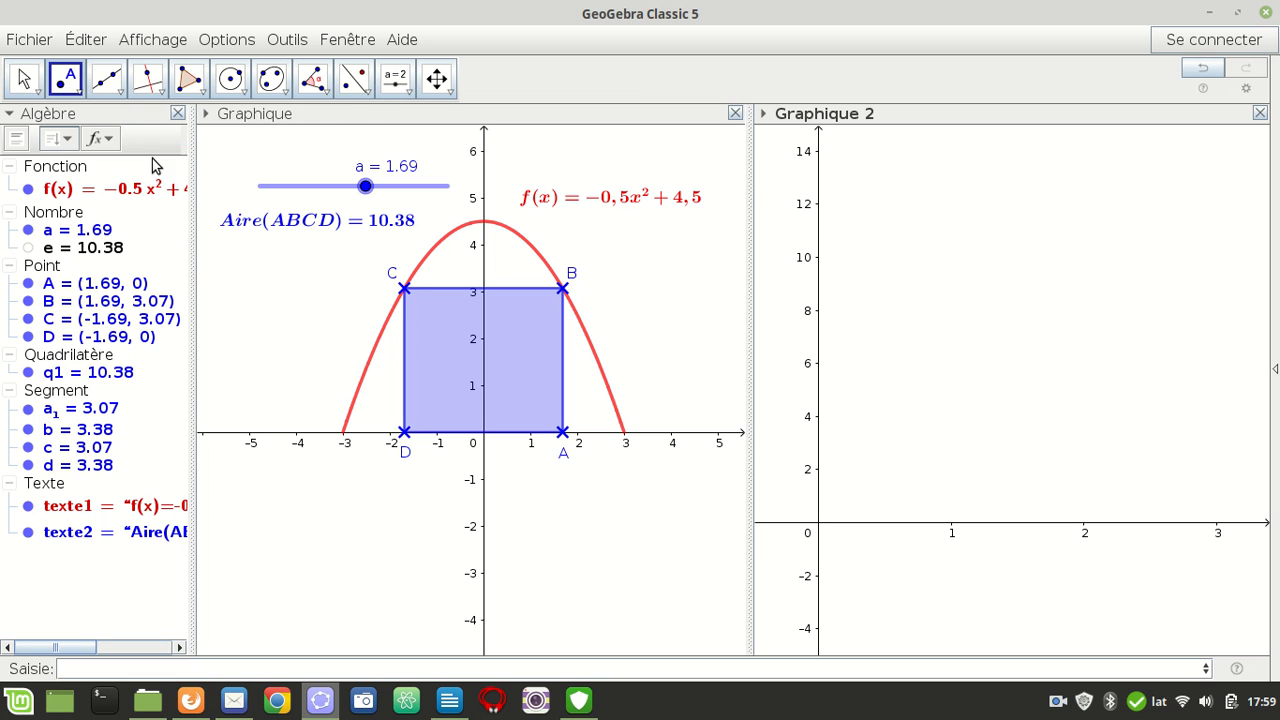
{"action": "left_click", "coordinate": [65, 77]}
{"action": "left_click", "coordinate": [942, 299]}
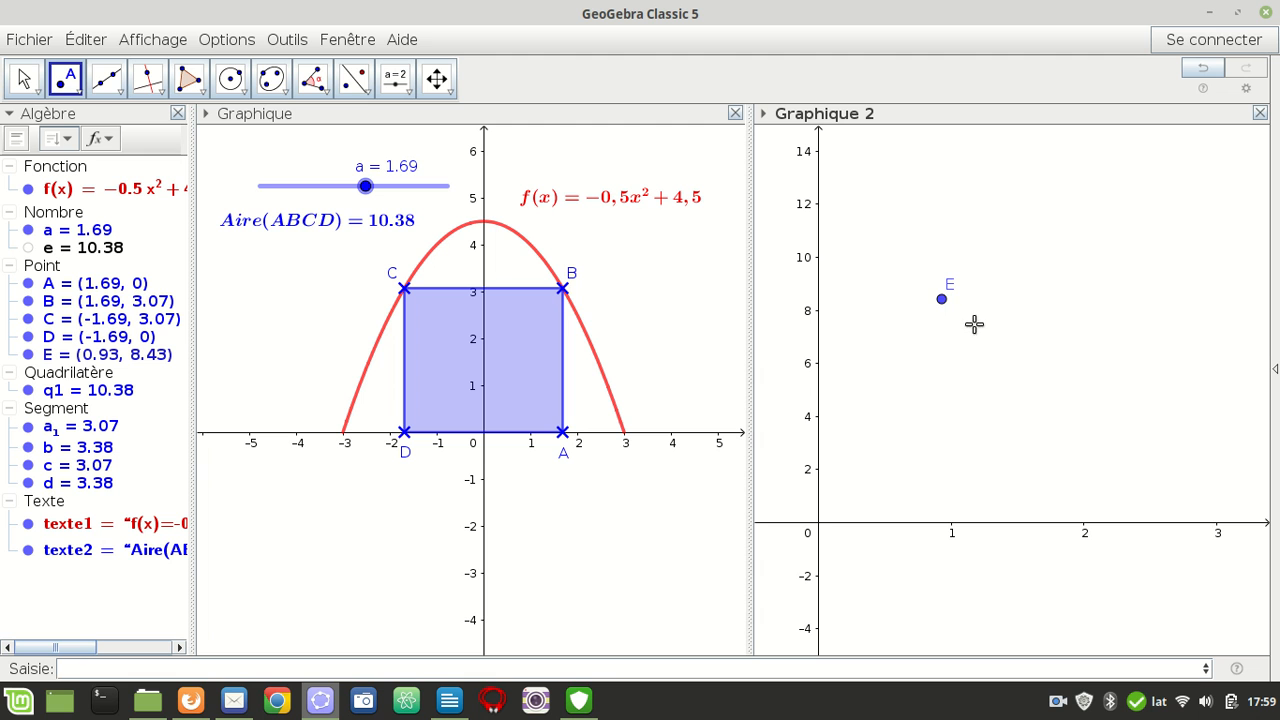
Redefine point E as (a, e) so it depends on the slider value and the quadrilateral's area
{"action": "right_click", "coordinate": [941, 300]}
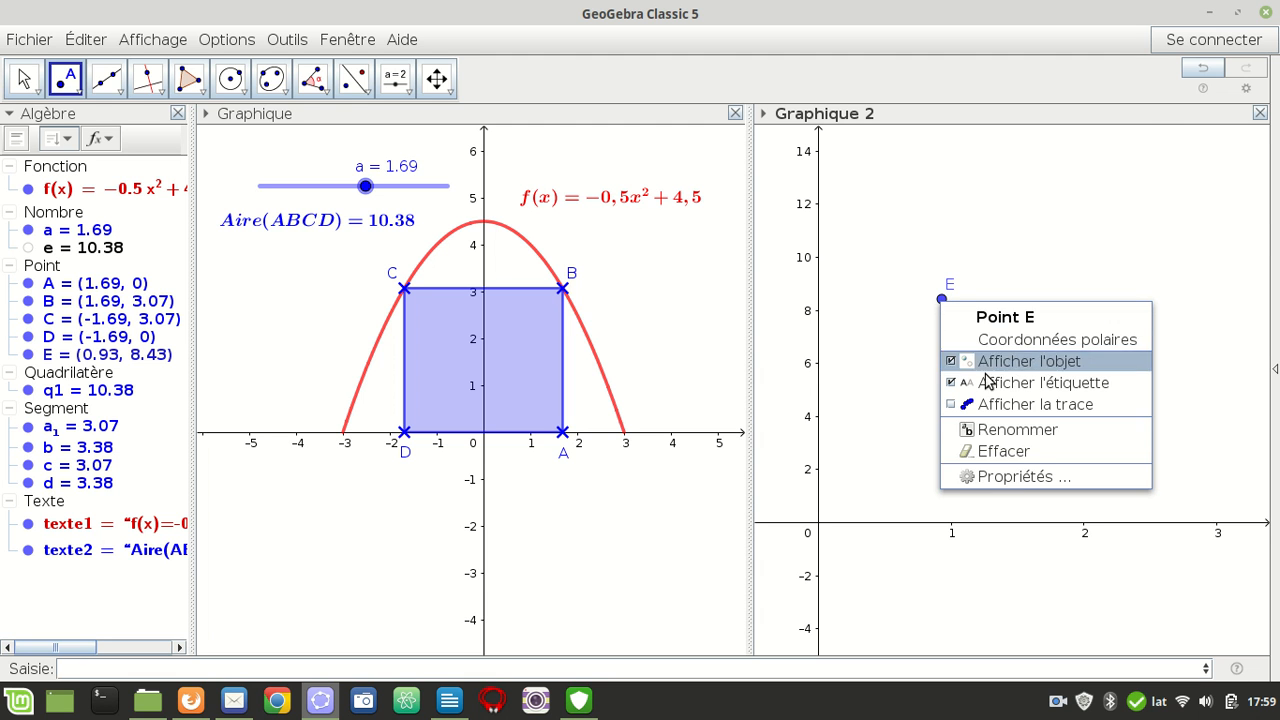
{"action": "left_click", "coordinate": [1018, 478]}
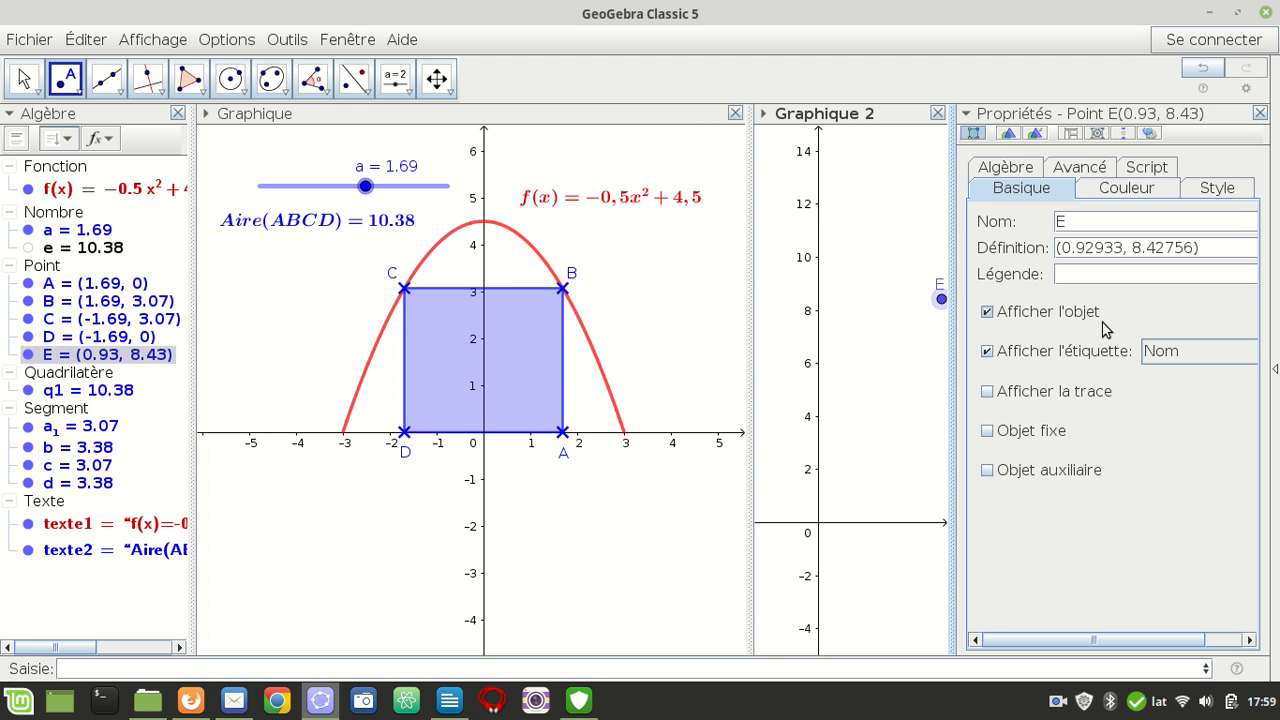
{"action": "left_click_drag", "start_coordinate": [1124, 248], "coordinate": [1061, 248]}
{"action": "type", "text": "a"}
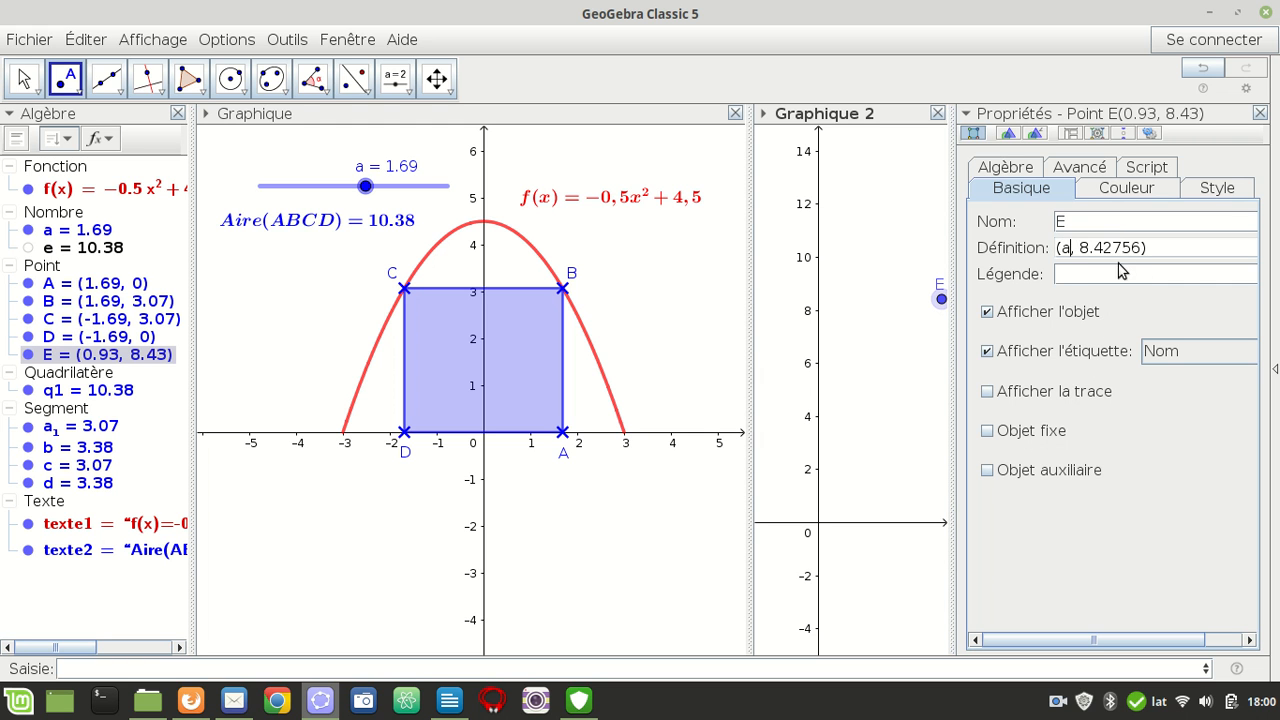
{"action": "left_click_drag", "start_coordinate": [1142, 248], "coordinate": [1080, 251]}
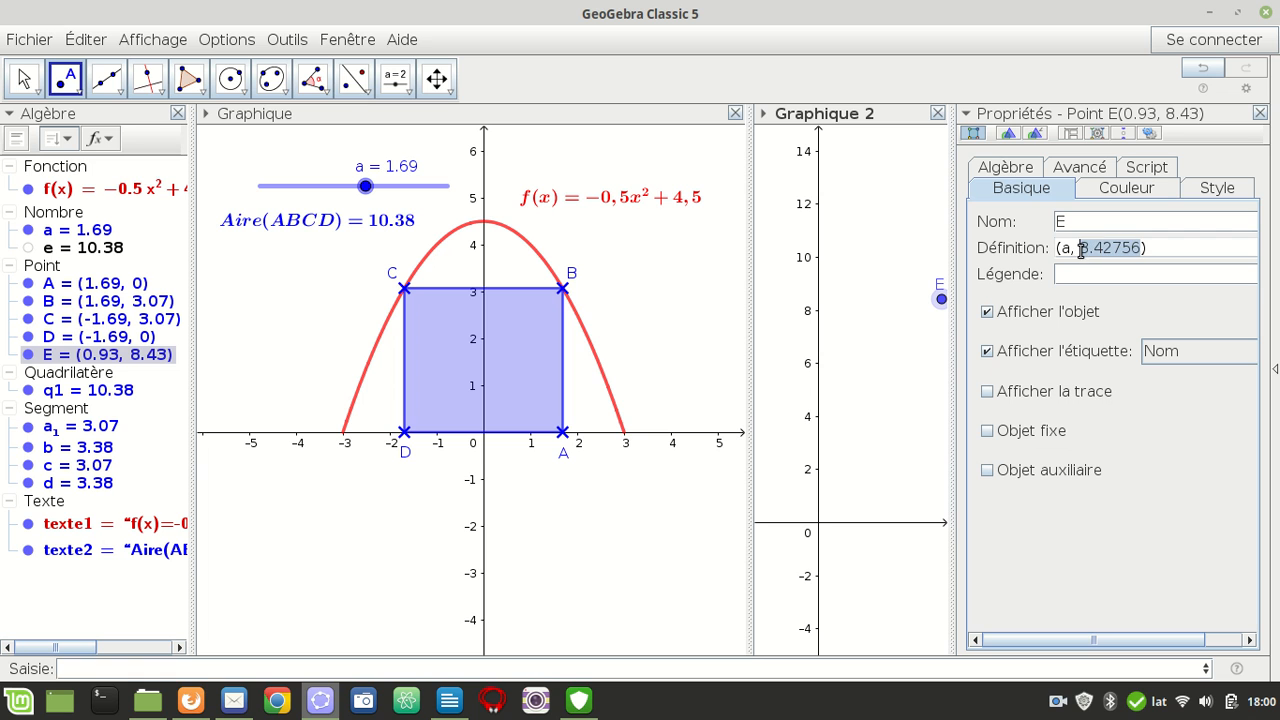
{"action": "type", "text": "e"}
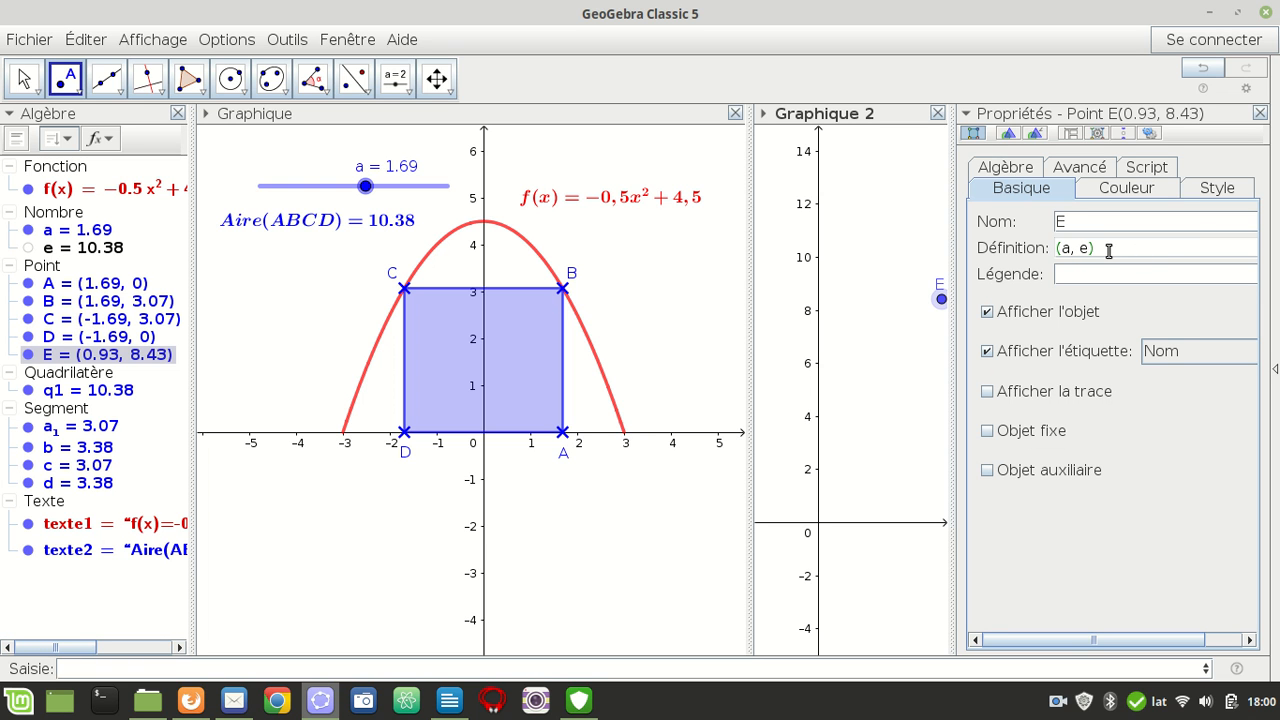
{"action": "key", "text": "Return"}
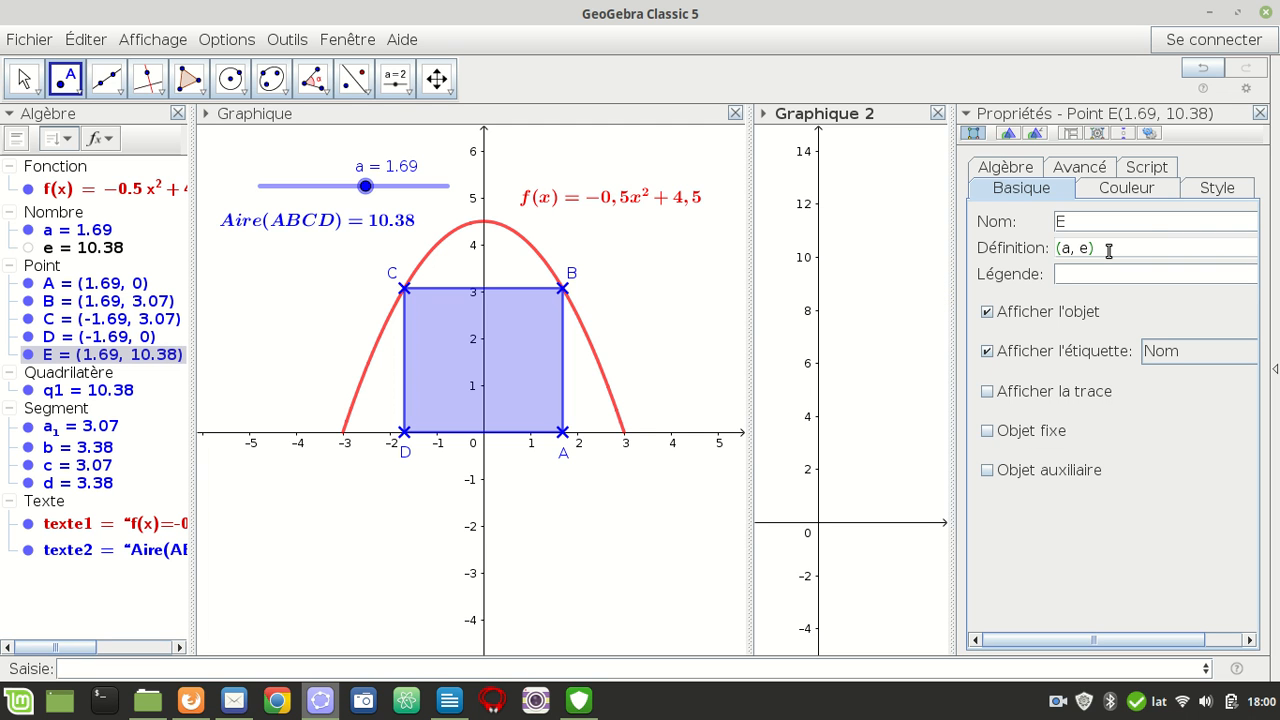
{"action": "left_click", "coordinate": [1259, 113]}
{"action": "right_click", "coordinate": [67, 356]}
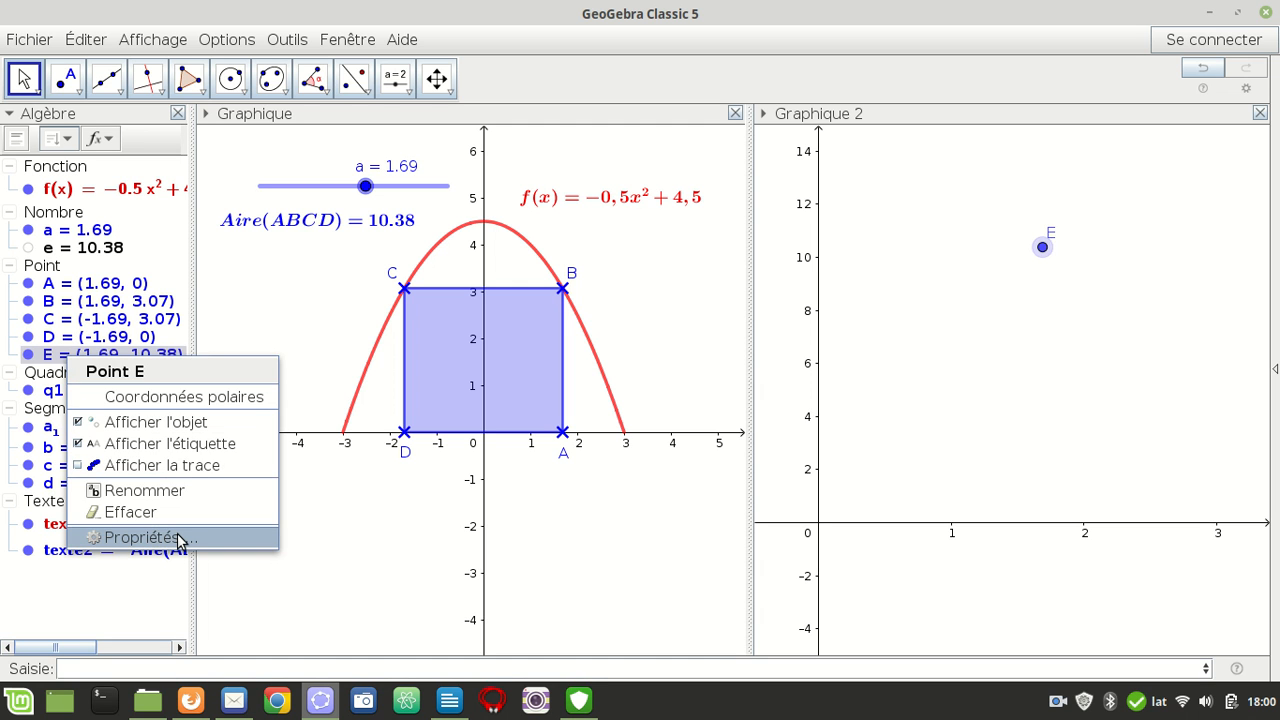
{"action": "left_click", "coordinate": [1058, 347]}
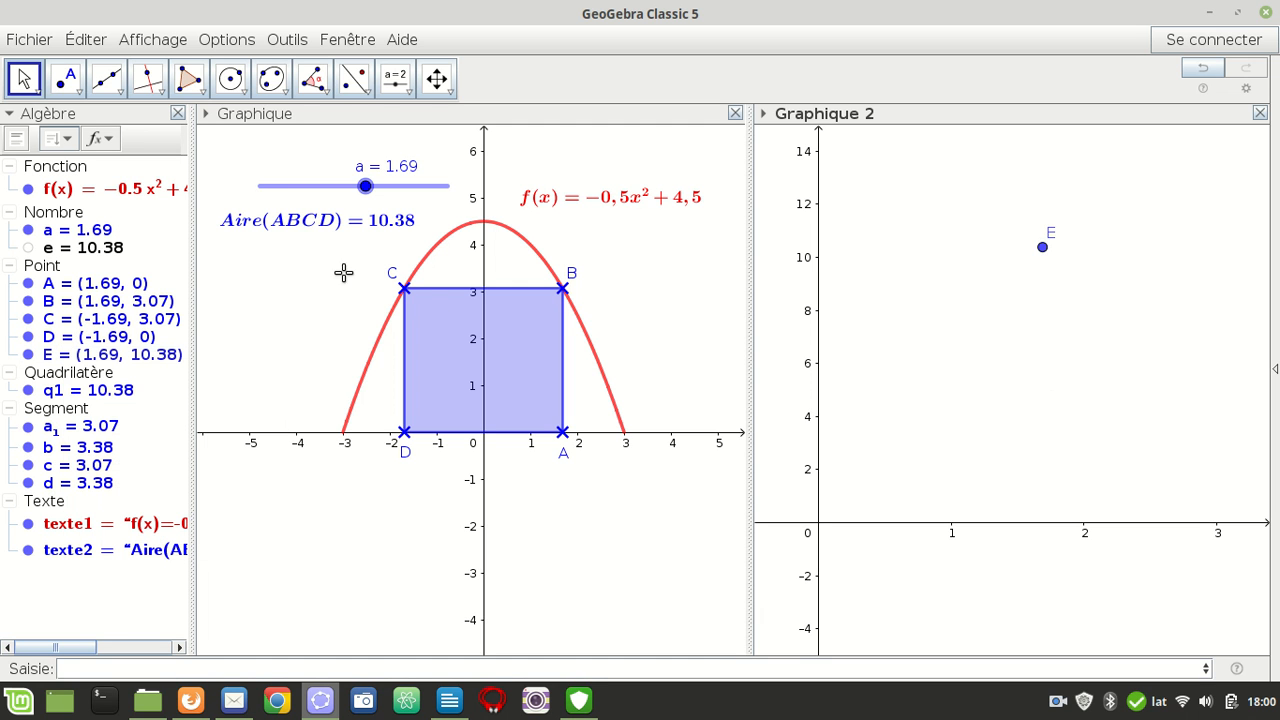
Set slider a to 0 and turn on the trace of point E
{"action": "left_click_drag", "start_coordinate": [365, 186], "coordinate": [260, 187]}
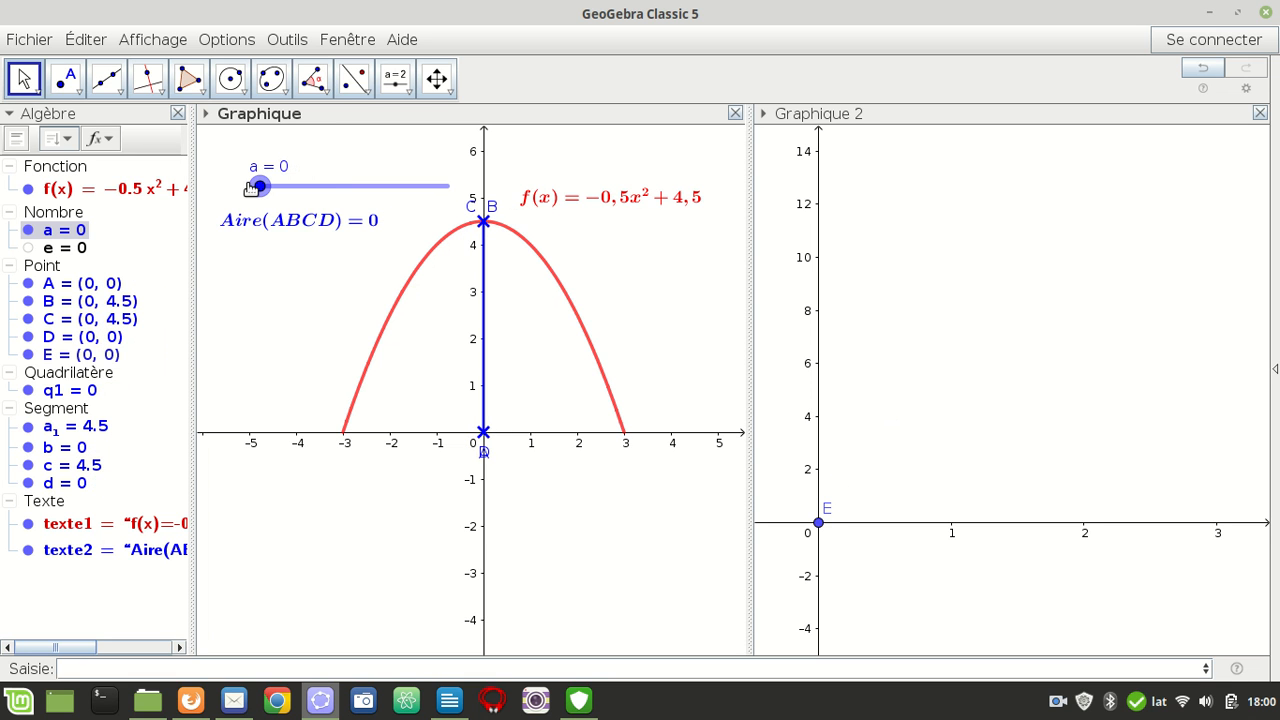
{"action": "right_click", "coordinate": [819, 527]}
{"action": "left_click", "coordinate": [886, 612]}
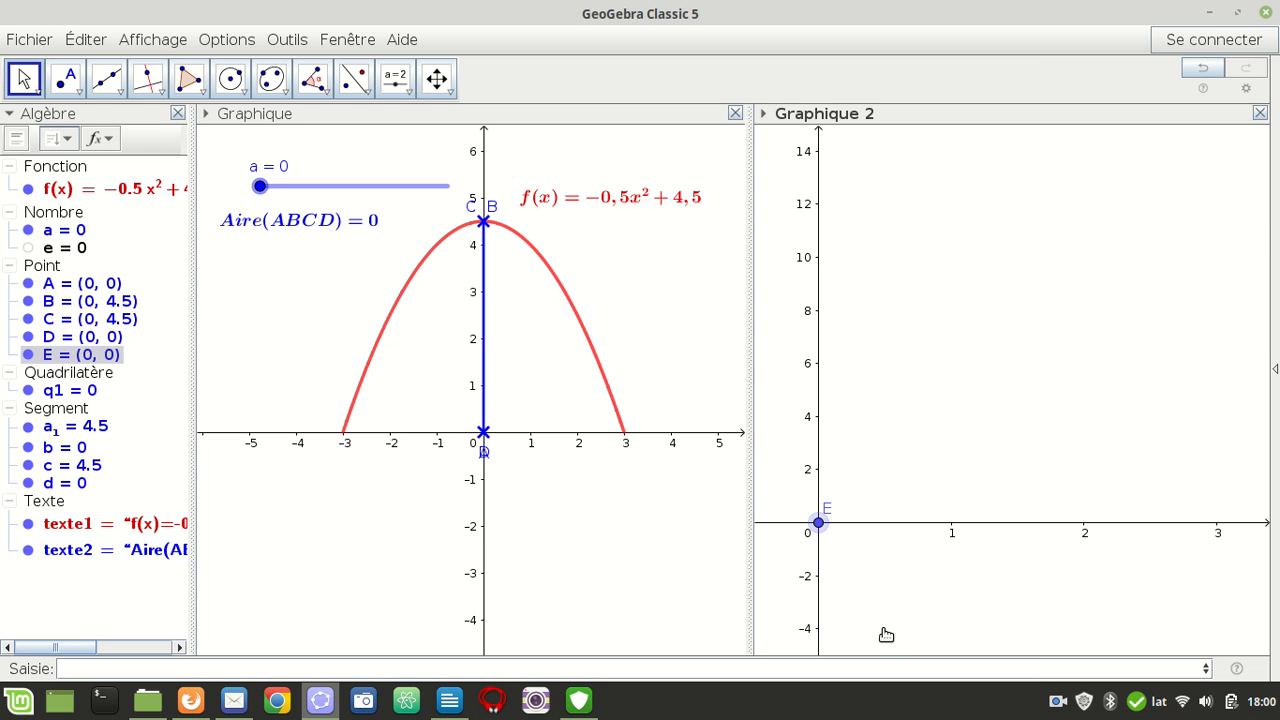
Increase slider a gradually from 0 through most of its range to trace point E's curve
{"action": "left_click_drag", "start_coordinate": [262, 190], "coordinate": [261, 190]}
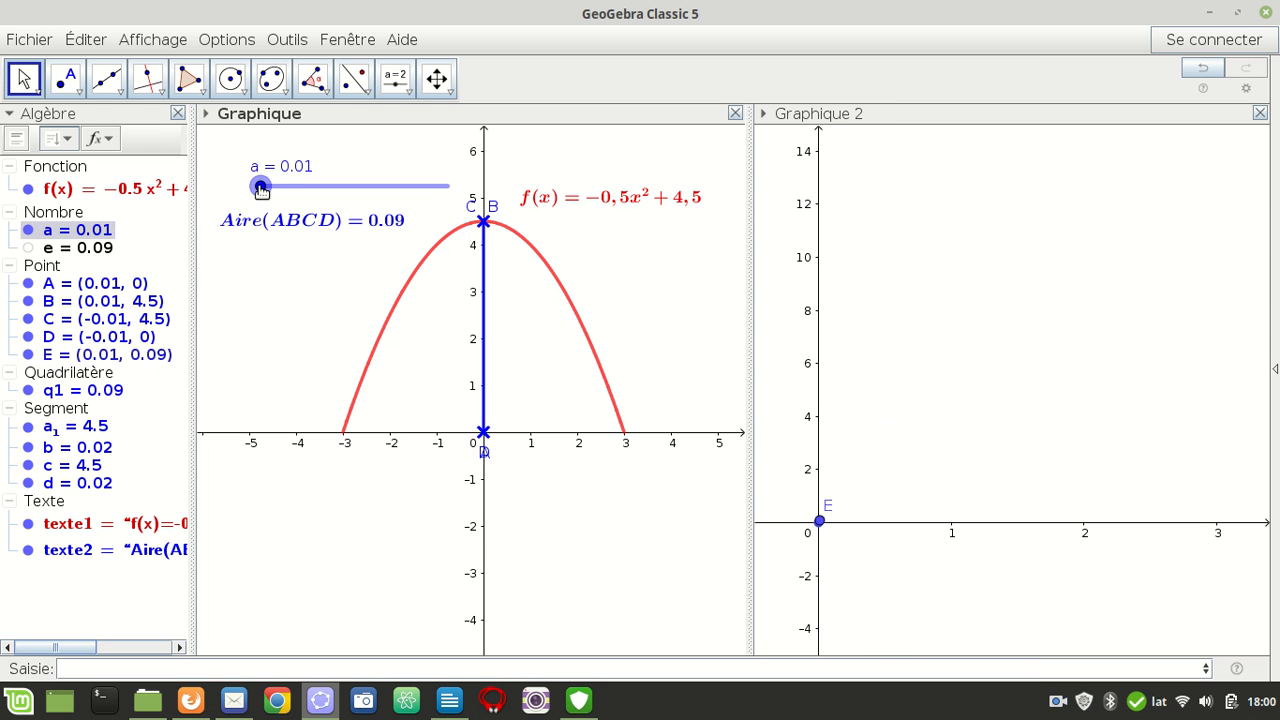
{"action": "key", "text": "Right"}
{"action": "key", "text": "Right"}
{"action": "key", "text": "Right"}
{"action": "key", "text": "Right"}
{"action": "key", "text": "Right"}
{"action": "key", "text": "Right"}
{"action": "key", "text": "Right"}
{"action": "key", "text": "Right"}
{"action": "key", "text": "Right"}
{"action": "key", "text": "Right"}
{"action": "key", "text": "Right"}
{"action": "key", "text": "Right"}
{"action": "key", "text": "Right"}
{"action": "key", "text": "Right"}
{"action": "key", "text": "Right"}
{"action": "key", "text": "Right"}
{"action": "key", "text": "Right"}
{"action": "key", "text": "Right"}
{"action": "key", "text": "Right"}
{"action": "key", "text": "Right"}
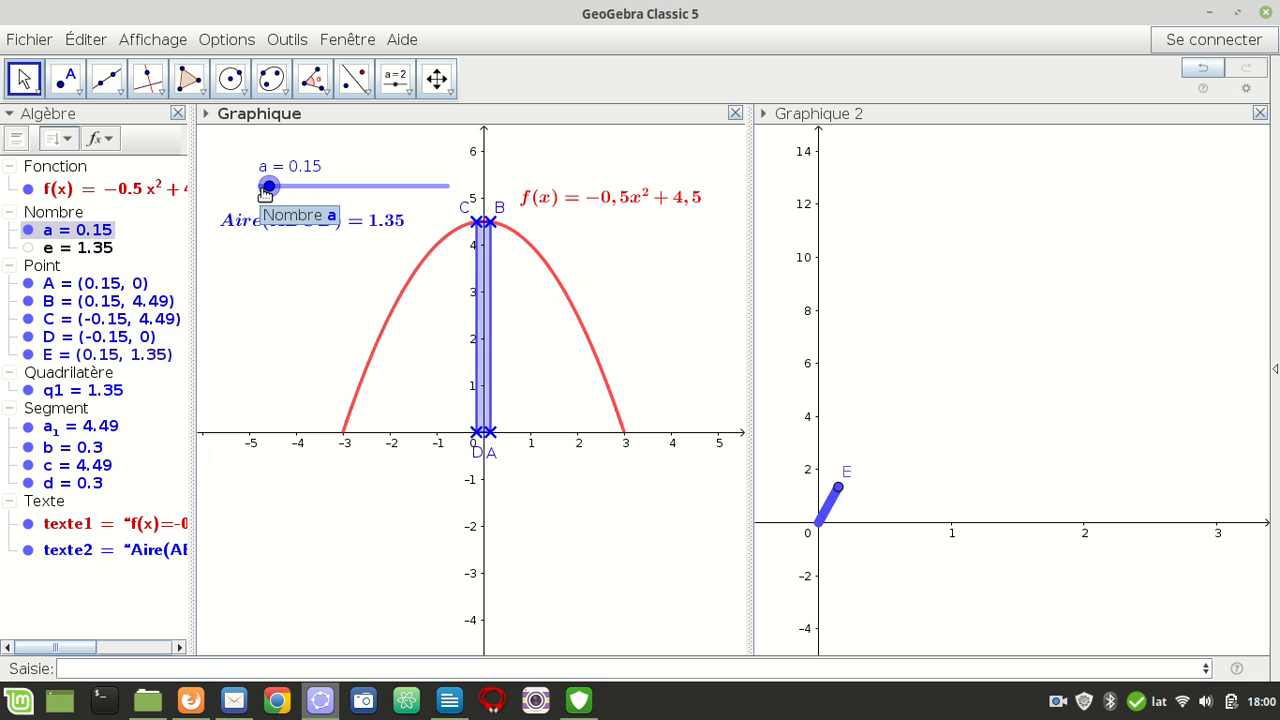
{"action": "key", "text": "Right"}
{"action": "key", "text": "Right"}
{"action": "key", "text": "Right"}
{"action": "key", "text": "Right"}
{"action": "key", "text": "Right"}
{"action": "key", "text": "Right"}
{"action": "key", "text": "Right"}
{"action": "key", "text": "Right"}
{"action": "key", "text": "Right"}
{"action": "key", "text": "Right"}
{"action": "key", "text": "Right"}
{"action": "key", "text": "Right"}
{"action": "key", "text": "Right"}
{"action": "key", "text": "Right"}
{"action": "key", "text": "Right"}
{"action": "key", "text": "Right"}
{"action": "key", "text": "Right"}
{"action": "key", "text": "Right"}
{"action": "key", "text": "Right"}
{"action": "key", "text": "Right"}
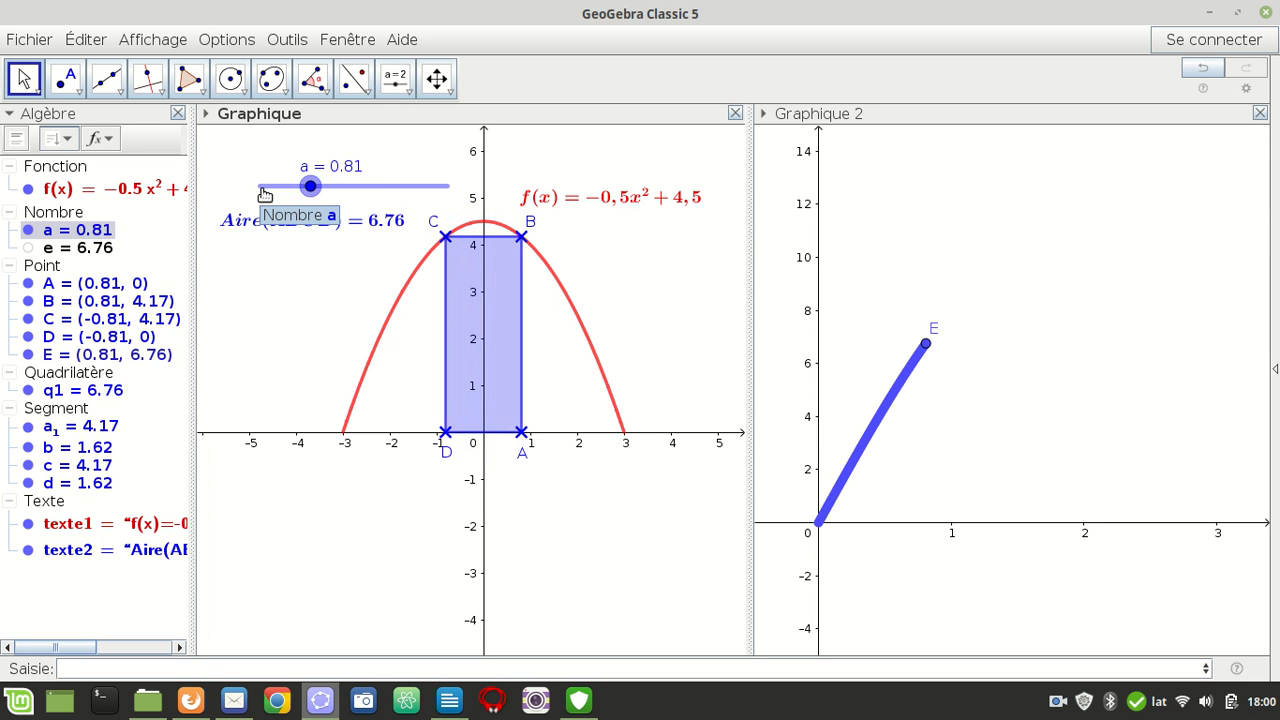
{"action": "key", "text": "Right"}
{"action": "key", "text": "Right"}
{"action": "key", "text": "Right"}
{"action": "key", "text": "Right"}
{"action": "key", "text": "Right"}
{"action": "key", "text": "Right"}
{"action": "key", "text": "Right"}
{"action": "key", "text": "Right"}
{"action": "key", "text": "Right"}
{"action": "key", "text": "Right"}
{"action": "key", "text": "Right"}
{"action": "key", "text": "Right"}
{"action": "key", "text": "Right"}
{"action": "key", "text": "Right"}
{"action": "key", "text": "Right"}
{"action": "key", "text": "Right"}
{"action": "key", "text": "Right"}
{"action": "key", "text": "Right"}
{"action": "key", "text": "Right"}
{"action": "key", "text": "Right"}
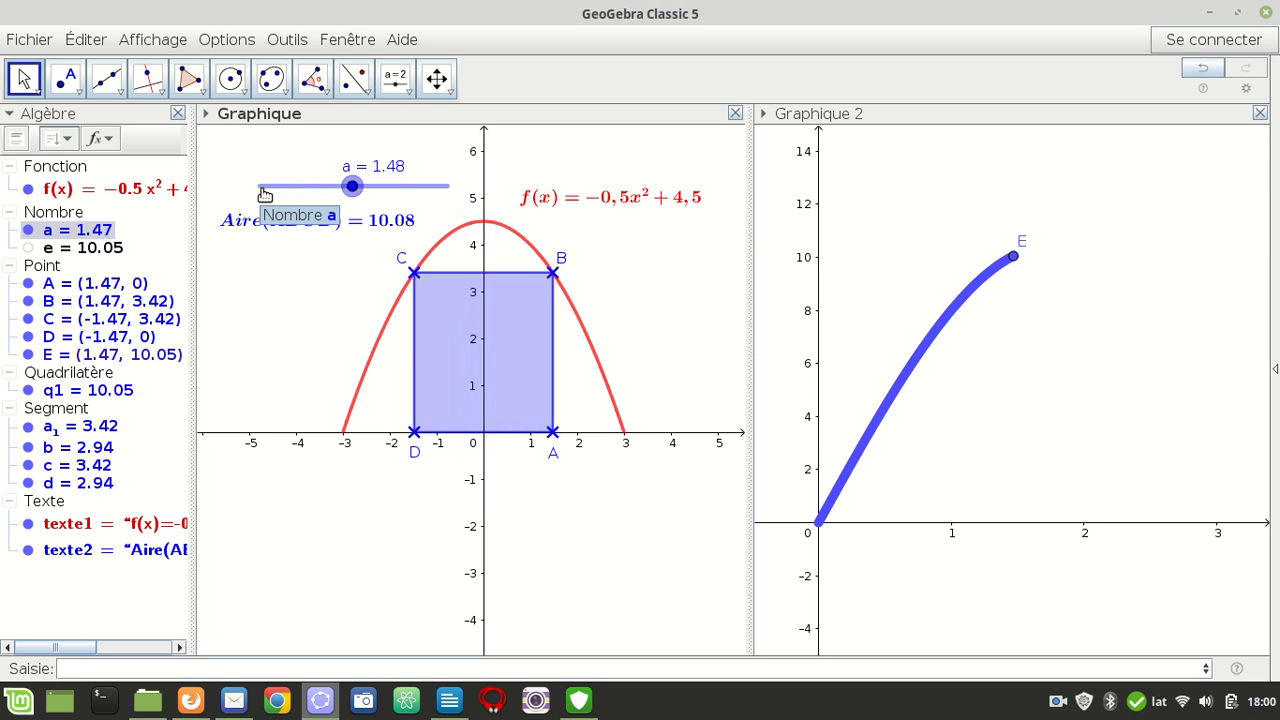
{"action": "key", "text": "Right"}
{"action": "key", "text": "Right"}
{"action": "key", "text": "Right"}
{"action": "key", "text": "Right"}
{"action": "key", "text": "Right"}
{"action": "key", "text": "Right"}
{"action": "key", "text": "Right"}
{"action": "key", "text": "Right"}
{"action": "key", "text": "Right"}
{"action": "key", "text": "Right"}
{"action": "key", "text": "Right"}
{"action": "key", "text": "Right"}
{"action": "key", "text": "Right"}
{"action": "key", "text": "Right"}
{"action": "key", "text": "Right"}
{"action": "key", "text": "Right"}
{"action": "key", "text": "Right"}
{"action": "key", "text": "Right"}
{"action": "key", "text": "Right"}
{"action": "key", "text": "Right"}
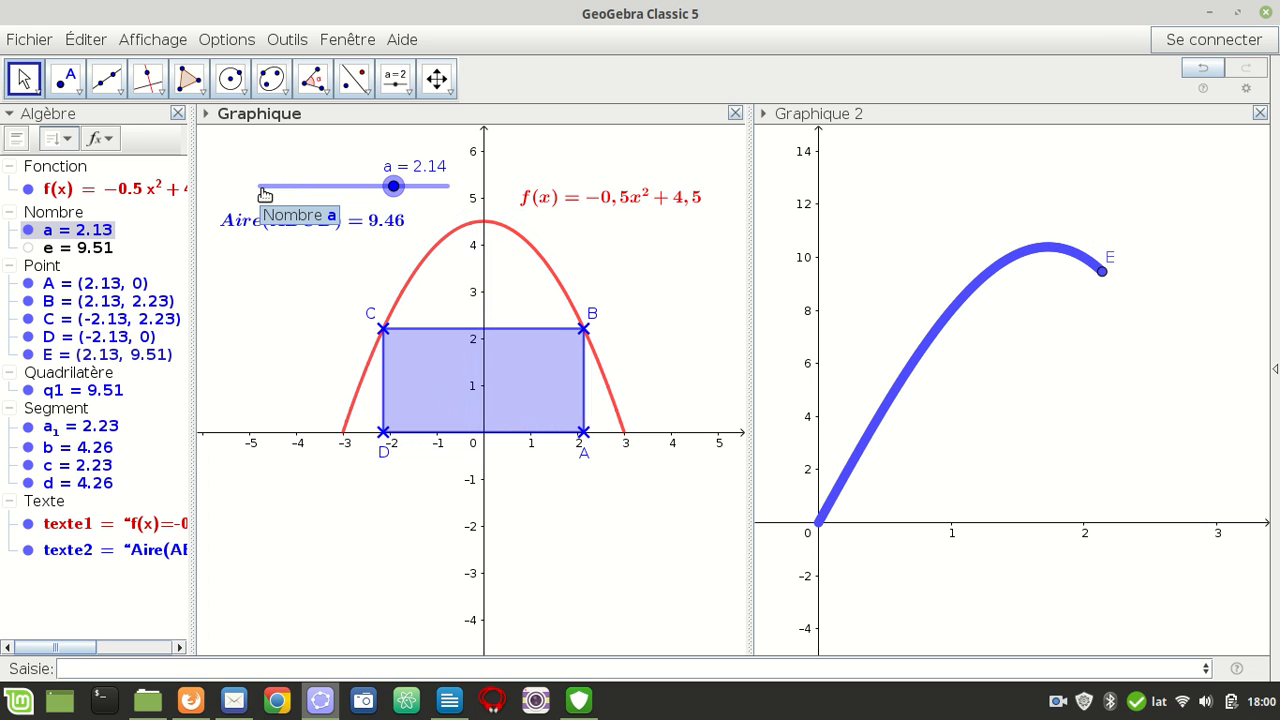
{"action": "key", "text": "Right"}
{"action": "key", "text": "Right"}
{"action": "key", "text": "Right"}
{"action": "key", "text": "Right"}
{"action": "key", "text": "Right"}
{"action": "key", "text": "Right"}
{"action": "key", "text": "Right"}
{"action": "key", "text": "Right"}
{"action": "key", "text": "Right"}
{"action": "key", "text": "Right"}
{"action": "key", "text": "Right"}
{"action": "key", "text": "Right"}
{"action": "key", "text": "Right"}
{"action": "key", "text": "Right"}
{"action": "key", "text": "Right"}
{"action": "key", "text": "Right"}
{"action": "key", "text": "Right"}
{"action": "key", "text": "Right"}
{"action": "key", "text": "Right"}
{"action": "key", "text": "Right"}
Decrease slider a to 1.72 to bring point E to the peak of its traced curve
{"action": "key", "text": "Left"}
{"action": "key", "text": "Left"}
{"action": "key", "text": "Left"}
{"action": "key", "text": "Left"}
{"action": "key", "text": "Left"}
{"action": "key", "text": "Left"}
{"action": "key", "text": "Left"}
{"action": "key", "text": "Left"}
{"action": "key", "text": "Left"}
{"action": "key", "text": "Left"}
{"action": "key", "text": "Left"}
{"action": "key", "text": "Left"}
{"action": "key", "text": "Left"}
{"action": "key", "text": "Left"}
{"action": "key", "text": "Left"}
{"action": "key", "text": "Left"}
{"action": "key", "text": "Left"}
{"action": "key", "text": "Left"}
{"action": "key", "text": "Left"}
{"action": "key", "text": "Left"}
{"action": "key", "text": "Left"}
{"action": "key", "text": "Left"}
{"action": "key", "text": "Left"}
{"action": "key", "text": "Left"}
{"action": "key", "text": "Left"}
{"action": "key", "text": "Left"}
{"action": "key", "text": "Left"}
{"action": "key", "text": "Left"}
{"action": "key", "text": "Left"}
{"action": "key", "text": "Left"}
{"action": "key", "text": "Left"}
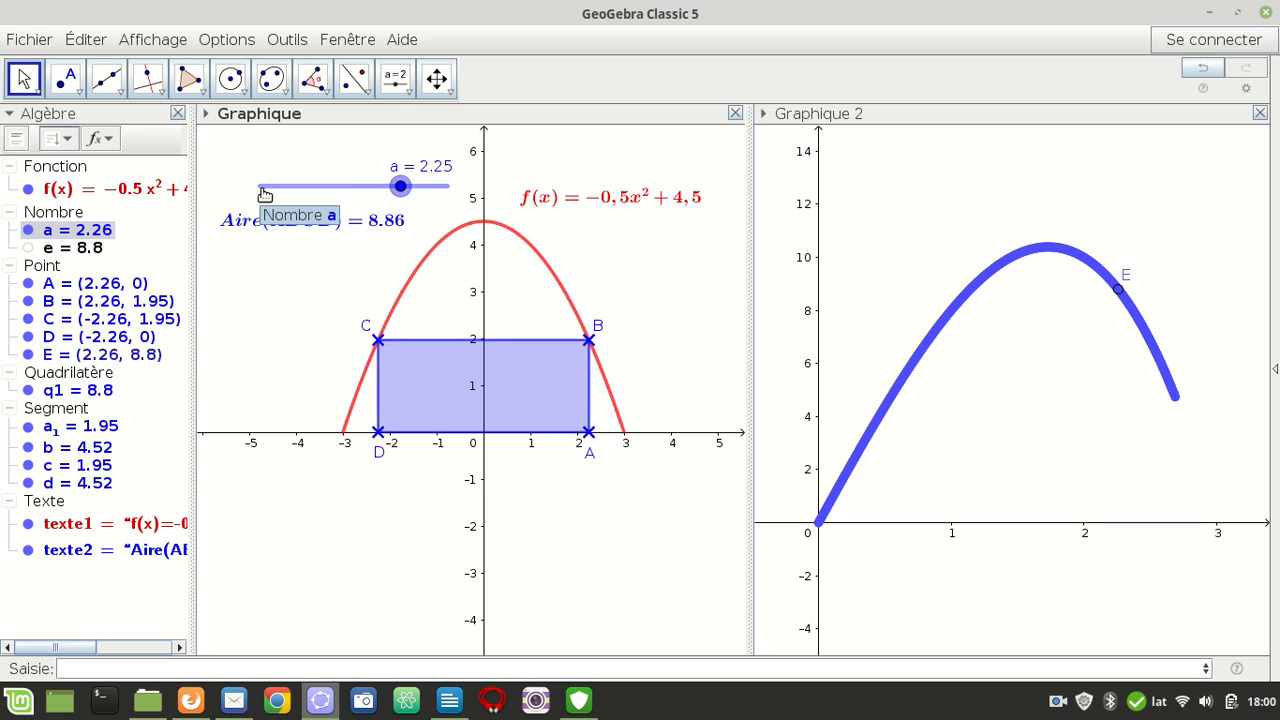
{"action": "key", "text": "Left"}
{"action": "key", "text": "Left"}
{"action": "key", "text": "Left"}
{"action": "key", "text": "Left"}
{"action": "key", "text": "Left"}
{"action": "key", "text": "Left"}
{"action": "key", "text": "Left"}
{"action": "key", "text": "Left"}
{"action": "key", "text": "Left"}
{"action": "key", "text": "Left"}
{"action": "key", "text": "Left"}
{"action": "key", "text": "Left"}
{"action": "key", "text": "Left"}
{"action": "key", "text": "Left"}
{"action": "key", "text": "Left"}
{"action": "key", "text": "Left"}
{"action": "key", "text": "Left"}
{"action": "key", "text": "Left"}
{"action": "key", "text": "Left"}
{"action": "key", "text": "Left"}
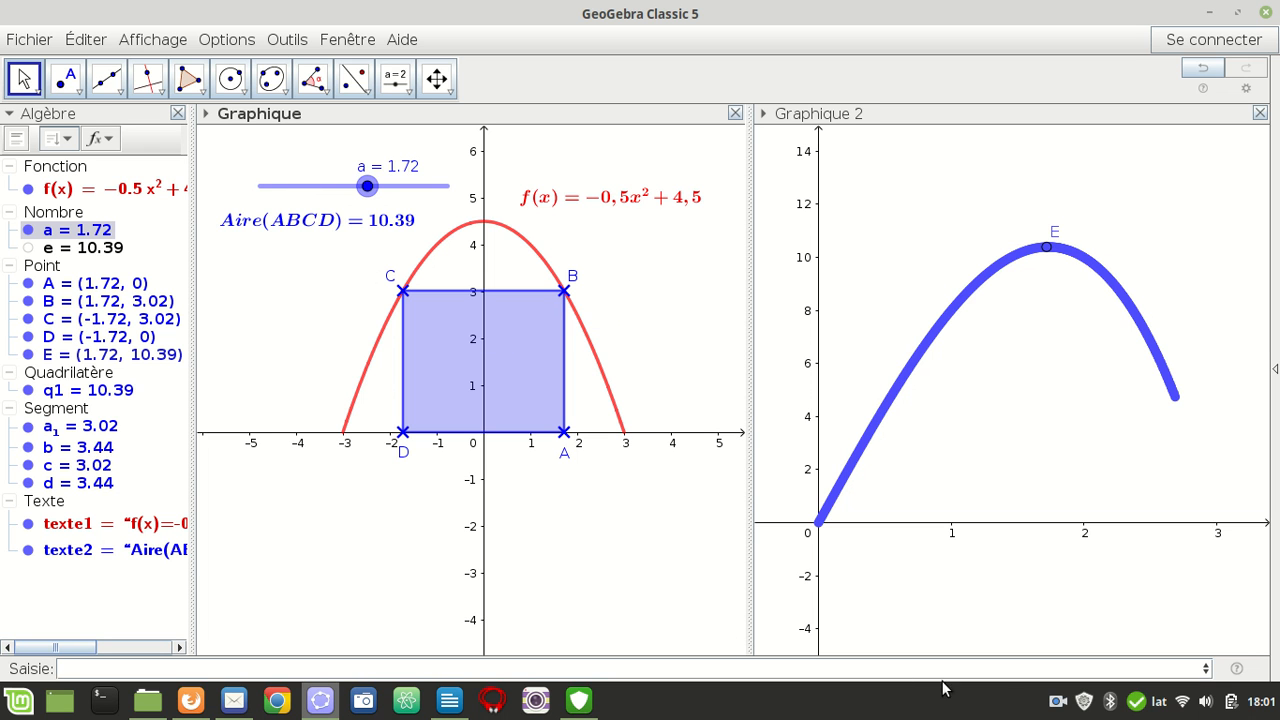
{"action": "right_click", "coordinate": [1059, 705]}
{"action": "left_click", "coordinate": [1106, 609]}
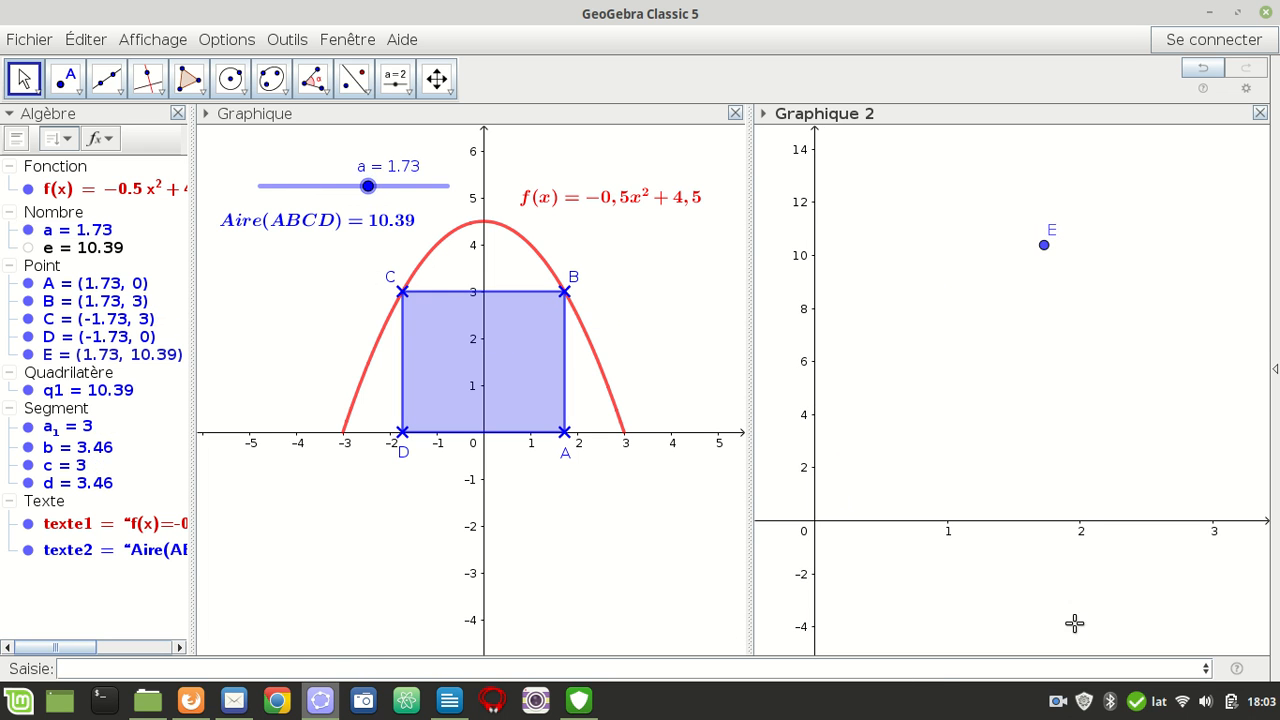
Define point E_1=(x(E),0) as the projection of point E onto the x-axis
{"action": "left_click", "coordinate": [113, 667]}
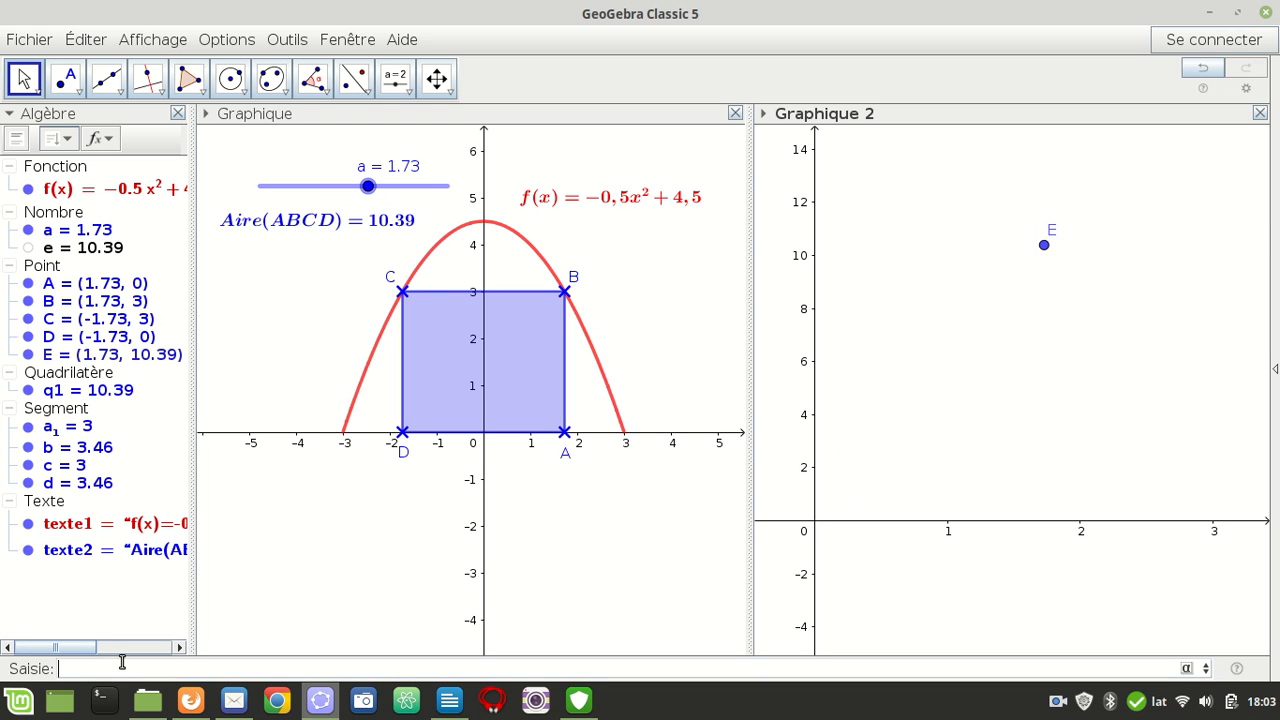
{"action": "type", "text": "E_1"}
{"action": "type", "text": "x("}
{"action": "type", "text": "E),0"}
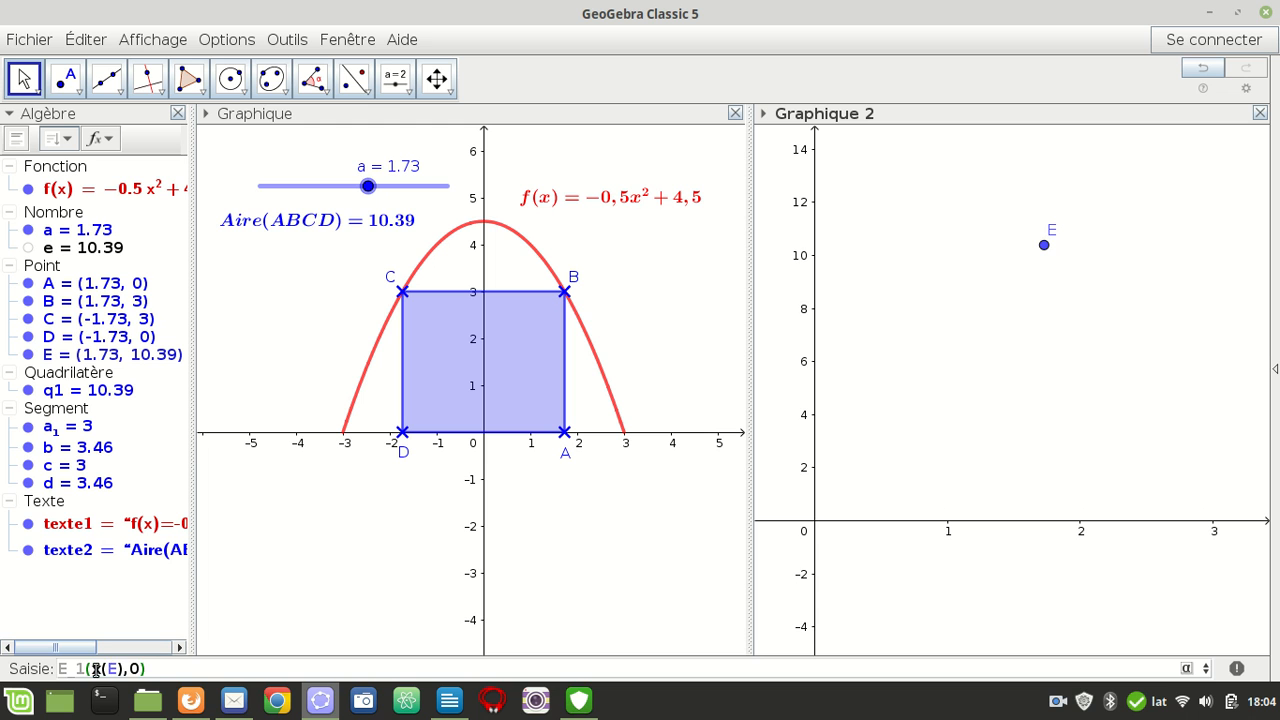
{"action": "left_click_drag", "start_coordinate": [150, 668], "coordinate": [60, 668]}
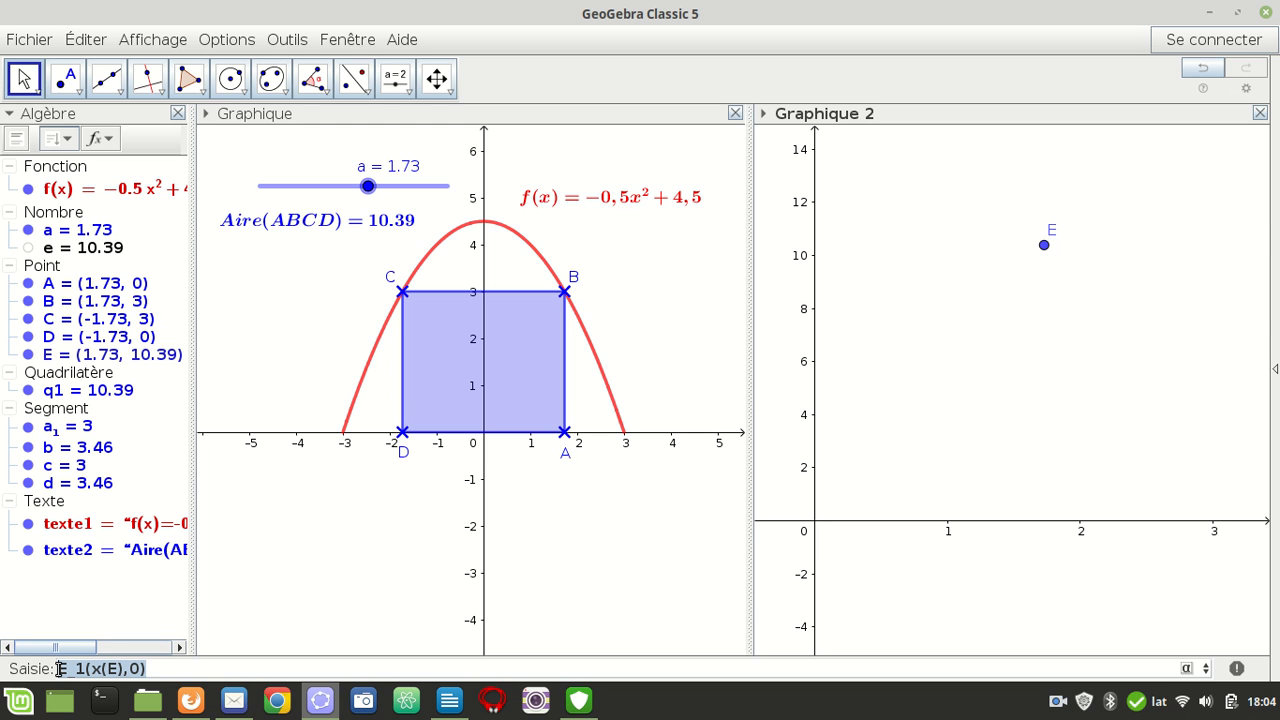
{"action": "left_click", "coordinate": [168, 675]}
{"action": "key", "text": "Return"}
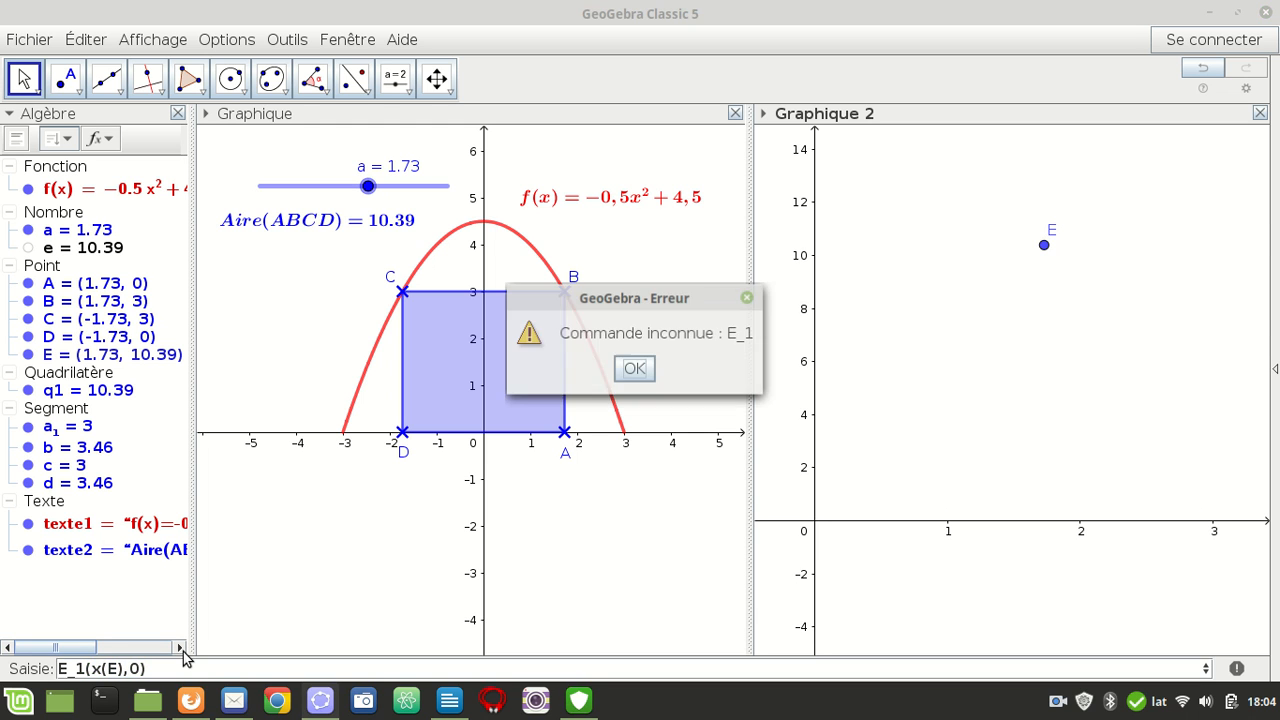
{"action": "left_click", "coordinate": [634, 369]}
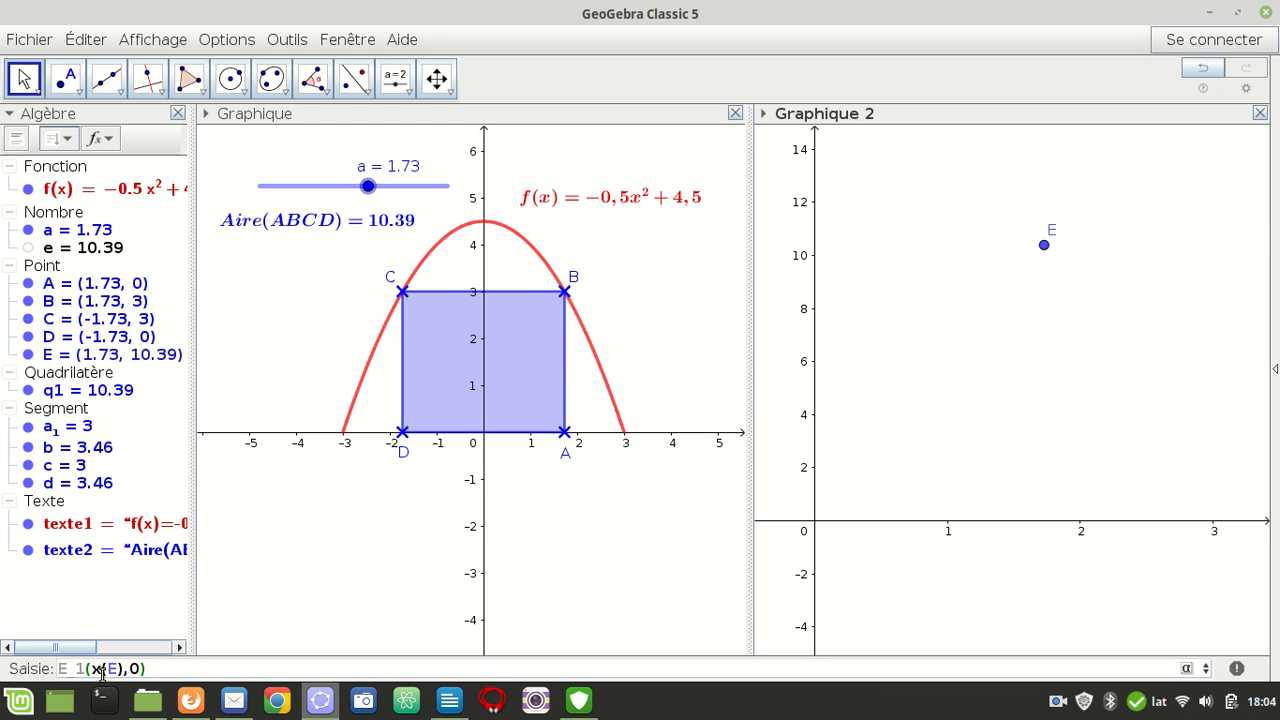
{"action": "type", "text": "="}
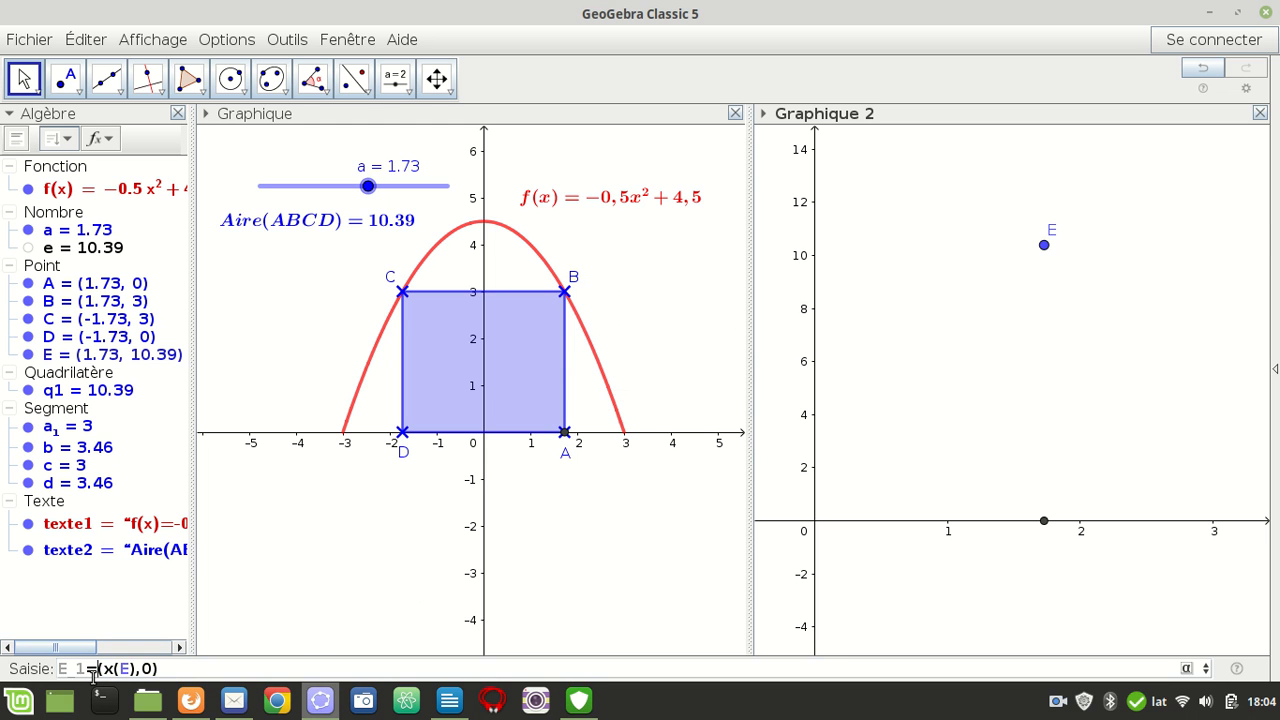
{"action": "key", "text": "Return"}
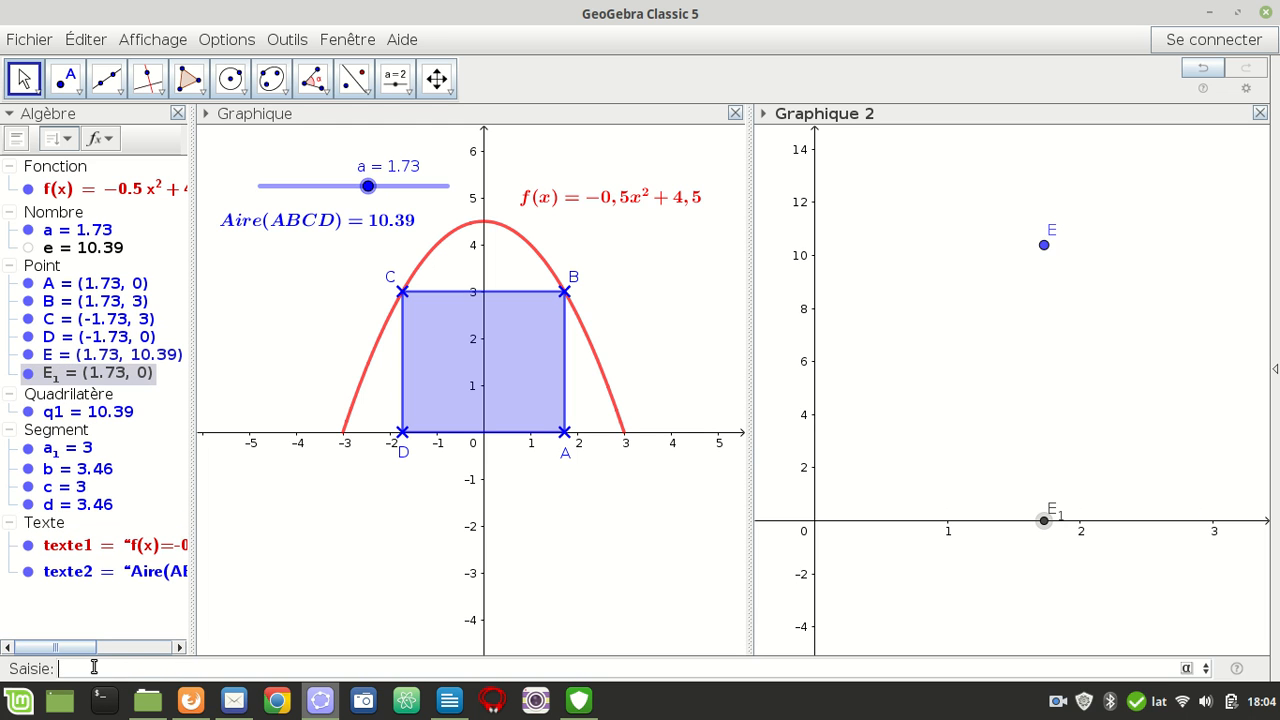
Reuse the E_1 definition to try to define point E_2 with Y(E) as its ordinate
{"action": "key", "text": "Up"}
{"action": "left_click", "coordinate": [91, 668]}
{"action": "key", "text": "BackSpace"}
{"action": "type", "text": "2(x("}
{"action": "left_click_drag", "start_coordinate": [136, 668], "coordinate": [103, 670]}
{"action": "key", "text": "BackSpace"}
{"action": "type", "text": ", Y(E"}
{"action": "key", "text": "Return"}
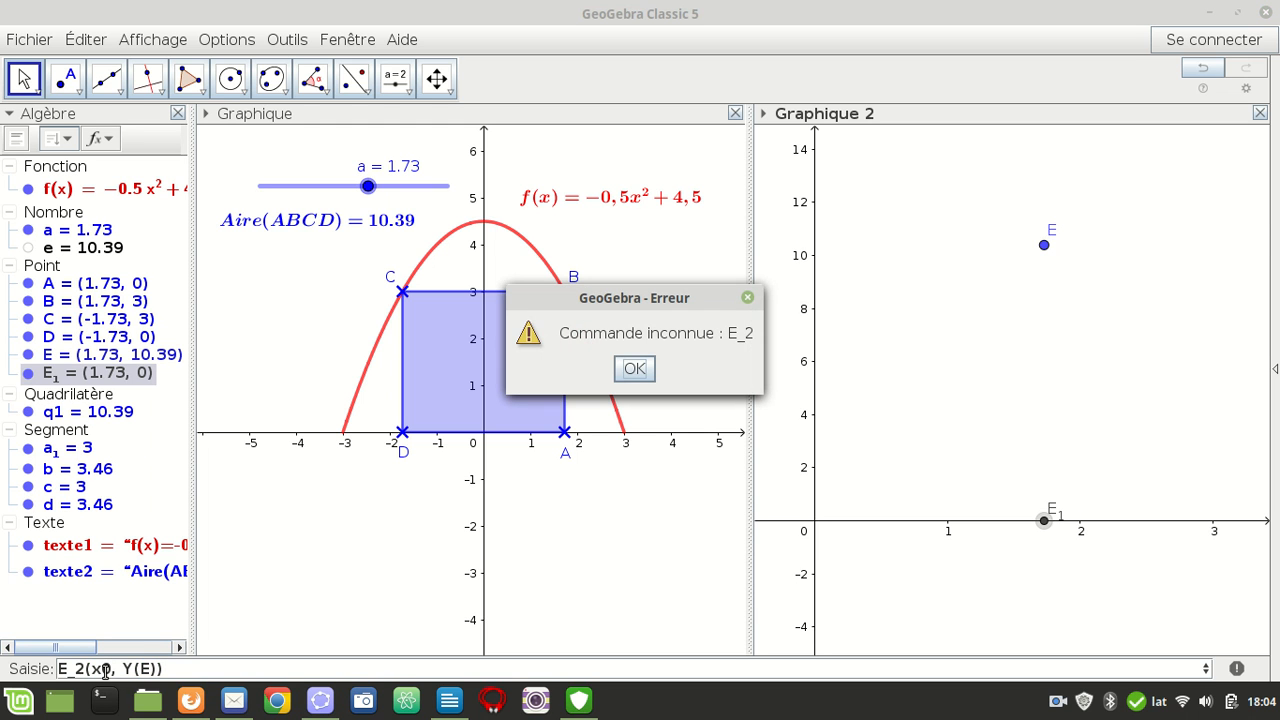
{"action": "left_click", "coordinate": [640, 372]}
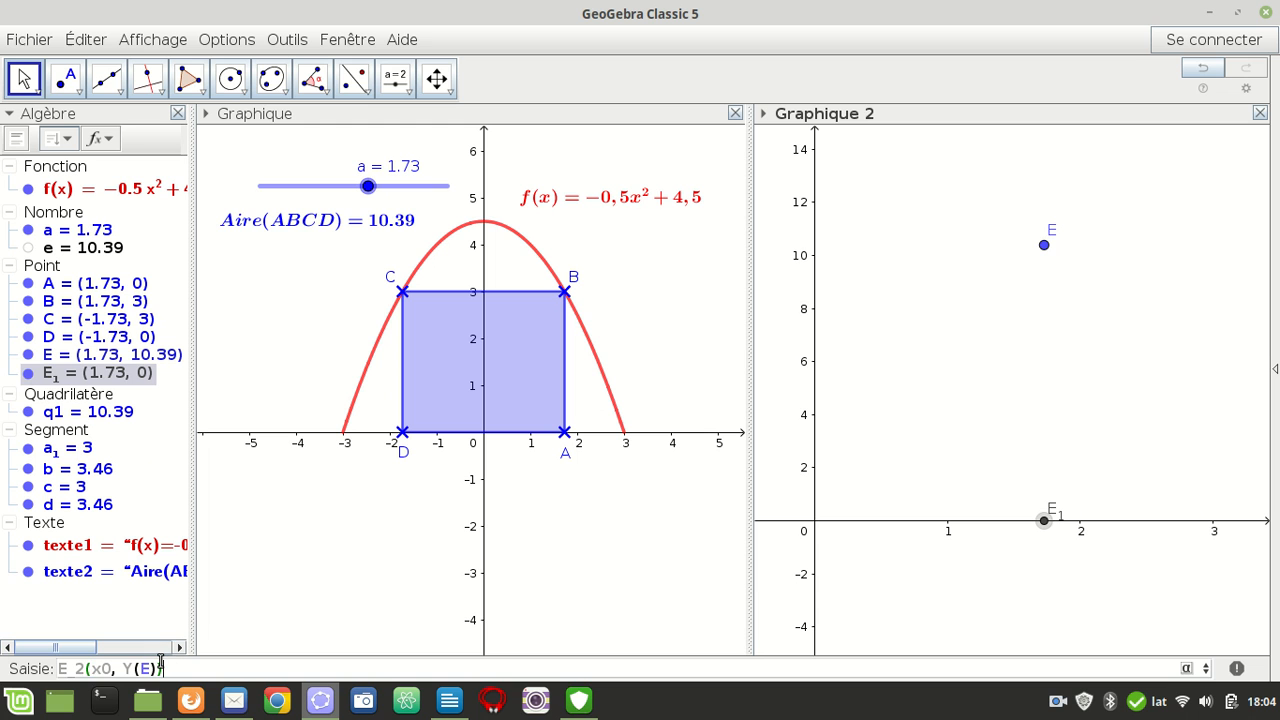
Correct the definition to E_2=(0, y(E)) and create this projection of E on the y-axis
{"action": "left_click", "coordinate": [88, 668]}
{"action": "type", "text": "="}
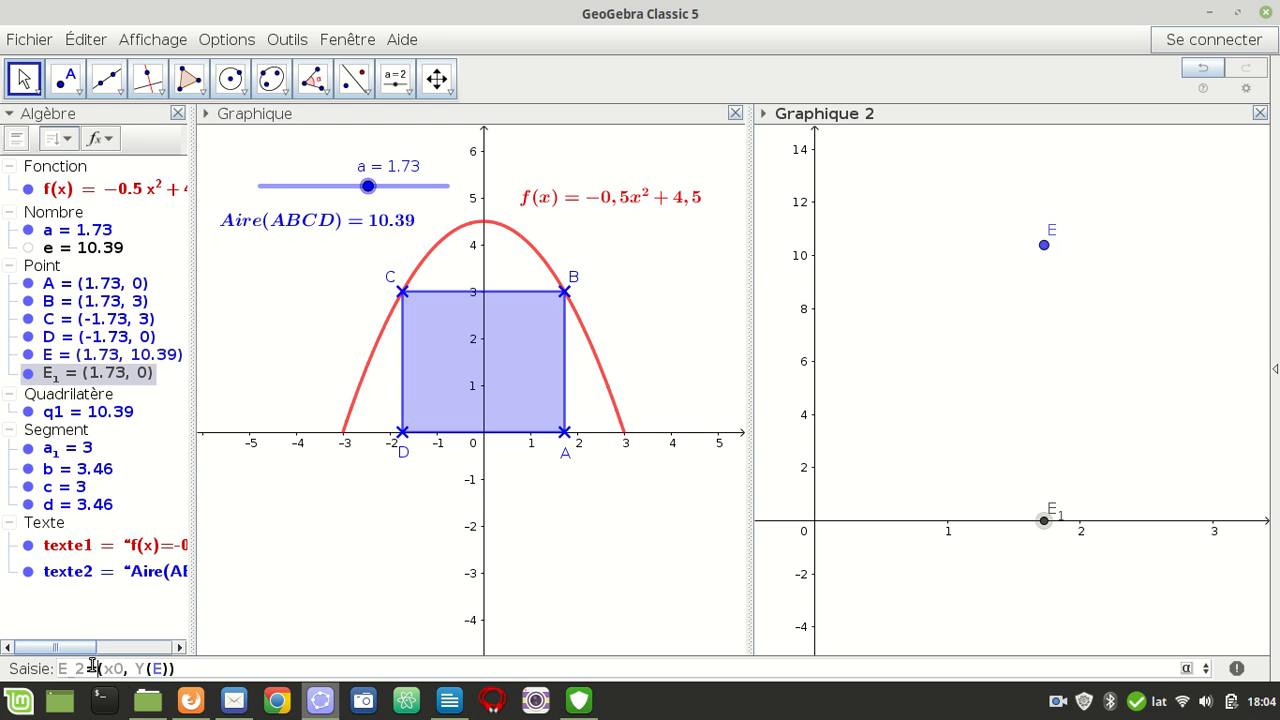
{"action": "key", "text": "Return"}
{"action": "left_click", "coordinate": [632, 370]}
{"action": "left_click", "coordinate": [148, 669]}
{"action": "key", "text": "BackSpace"}
{"action": "type", "text": "y"}
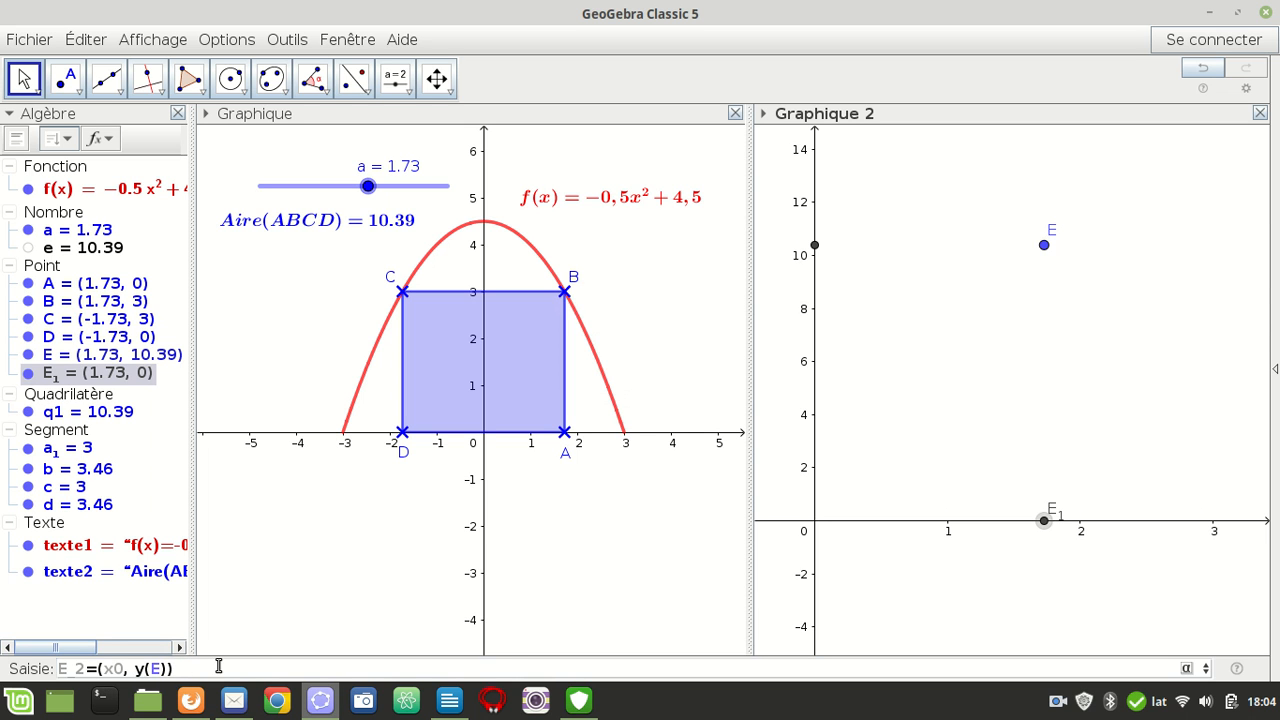
{"action": "left_click", "coordinate": [116, 669]}
{"action": "key", "text": "BackSpace"}
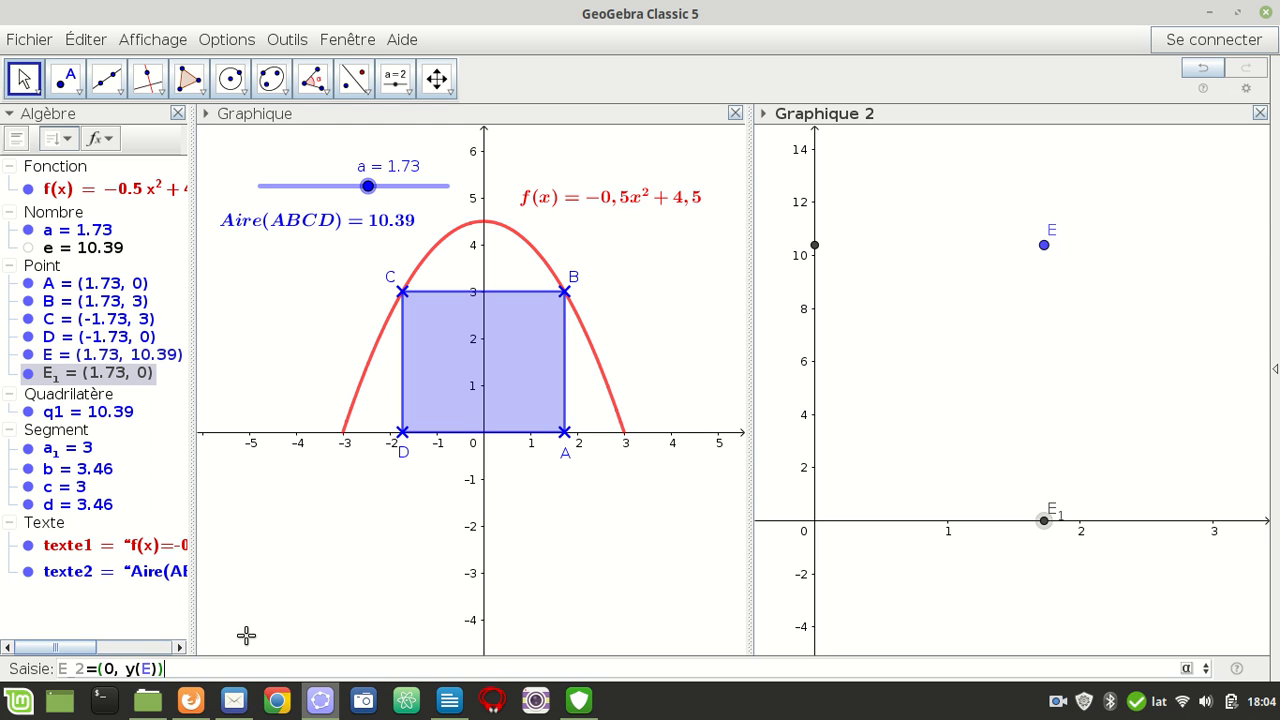
{"action": "key", "text": "Return"}
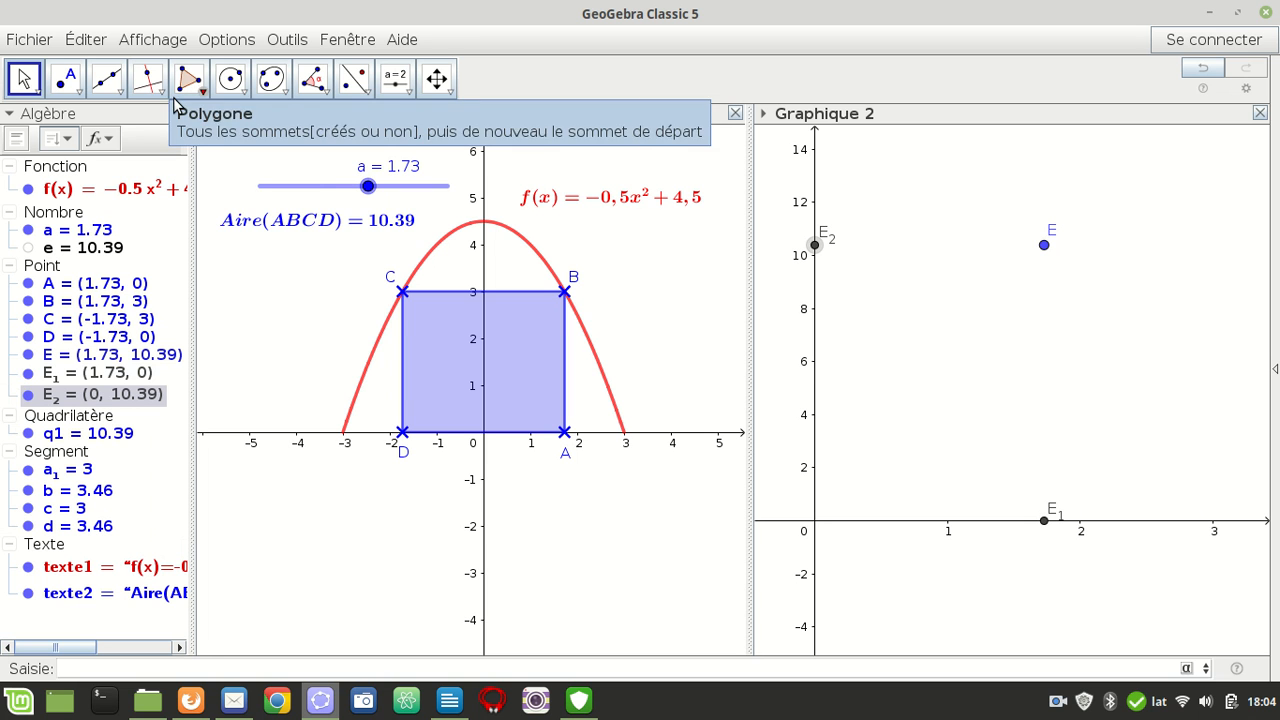
Draw segments joining point E to E_2 on the y-axis and to E_1 on the x-axis
{"action": "left_click", "coordinate": [105, 76]}
{"action": "left_click", "coordinate": [135, 155]}
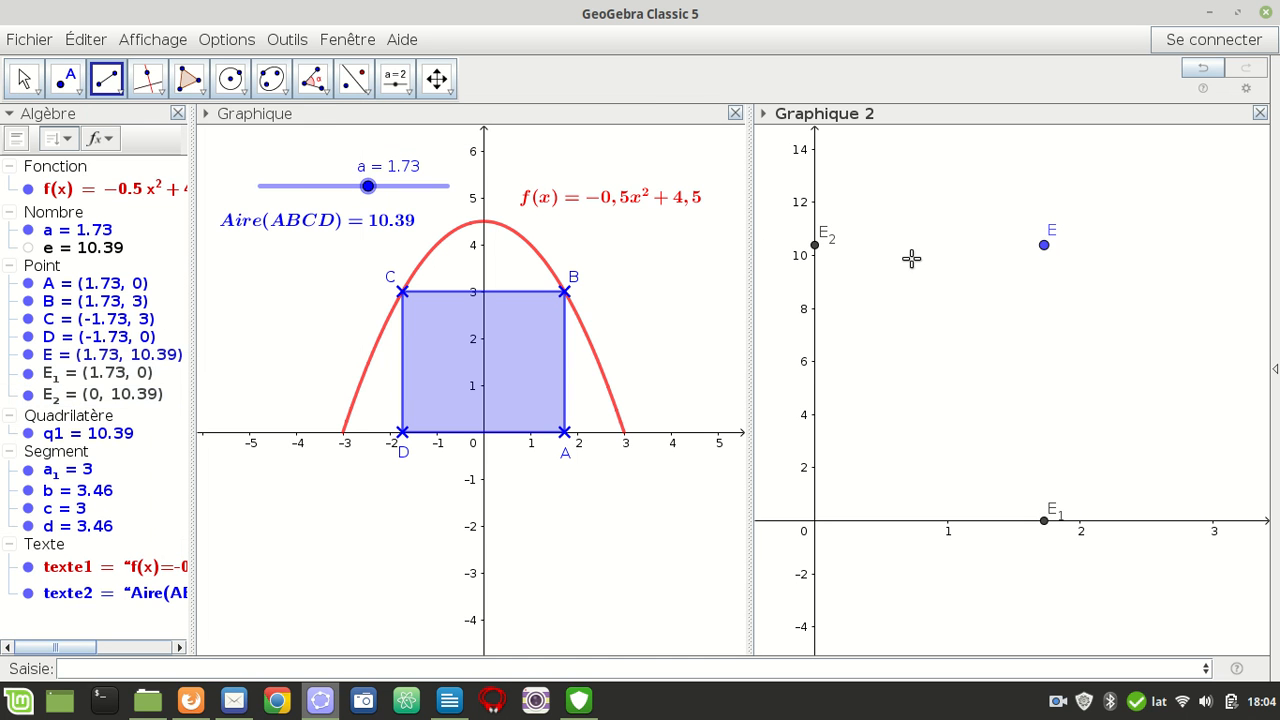
{"action": "left_click", "coordinate": [1045, 247]}
{"action": "left_click", "coordinate": [815, 245]}
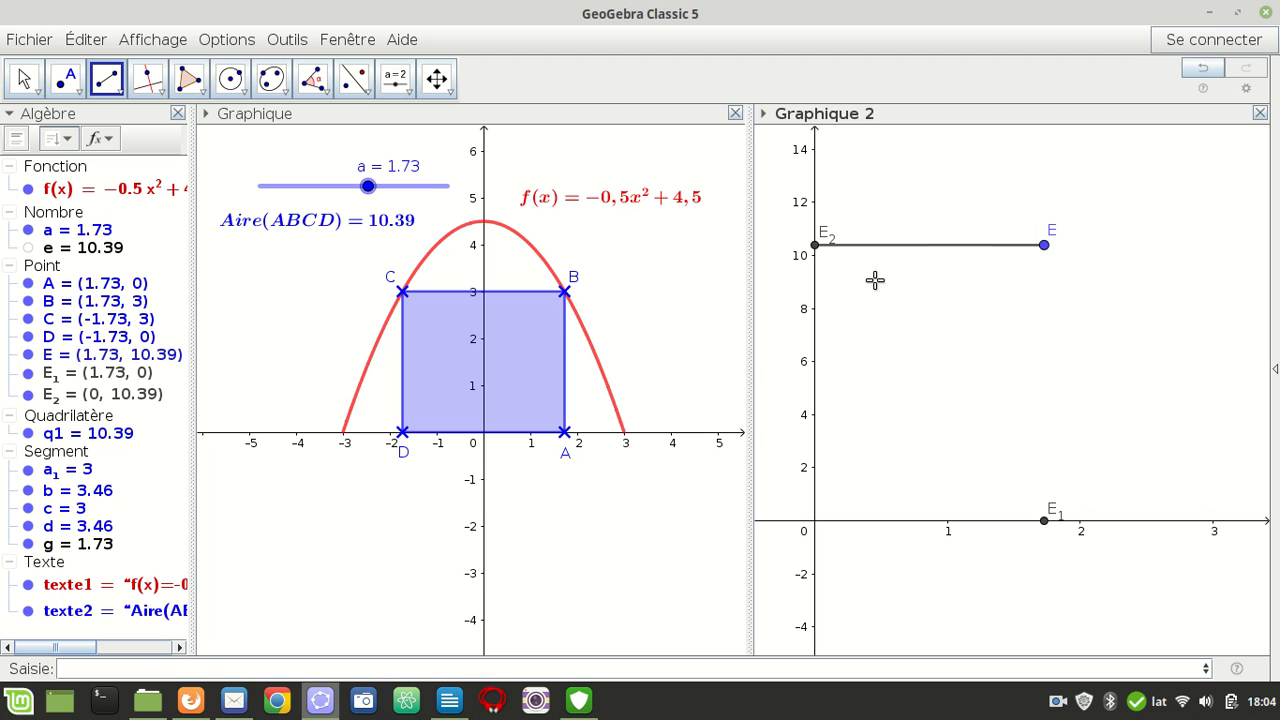
{"action": "left_click", "coordinate": [1043, 246]}
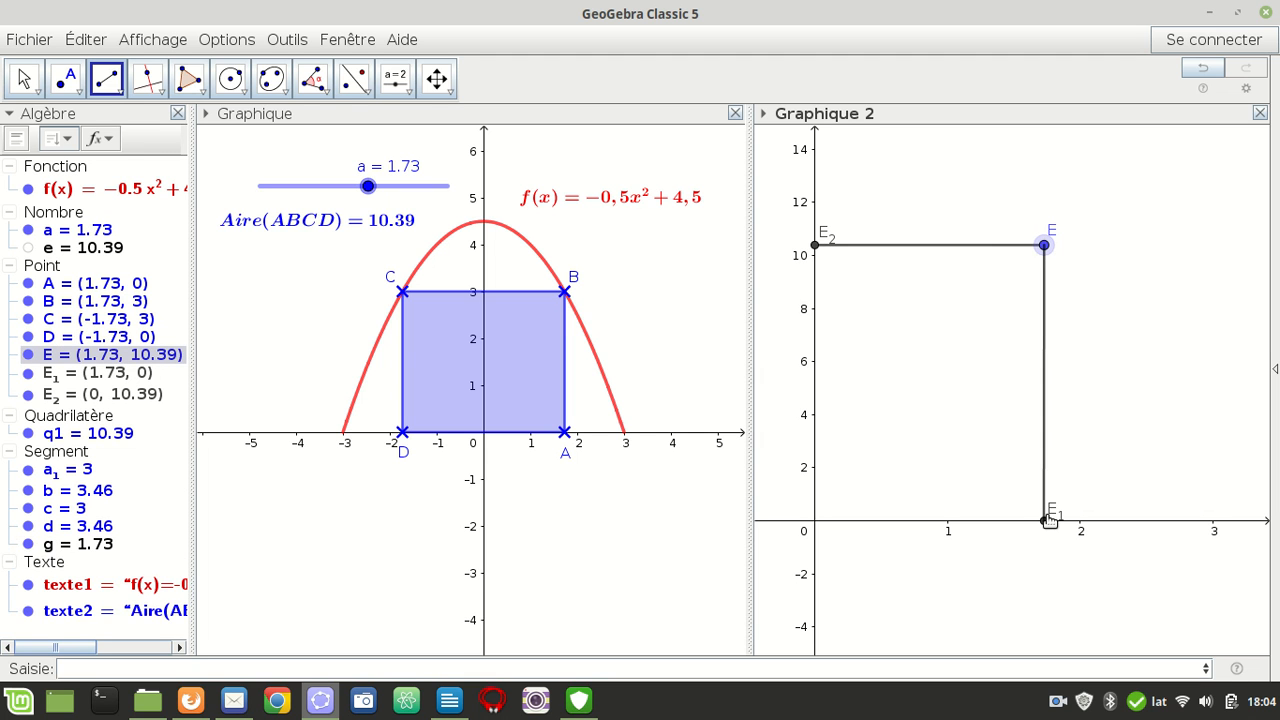
{"action": "left_click", "coordinate": [1044, 521]}
Give both segments from E to the axes a dashed line style
{"action": "left_click", "coordinate": [25, 79]}
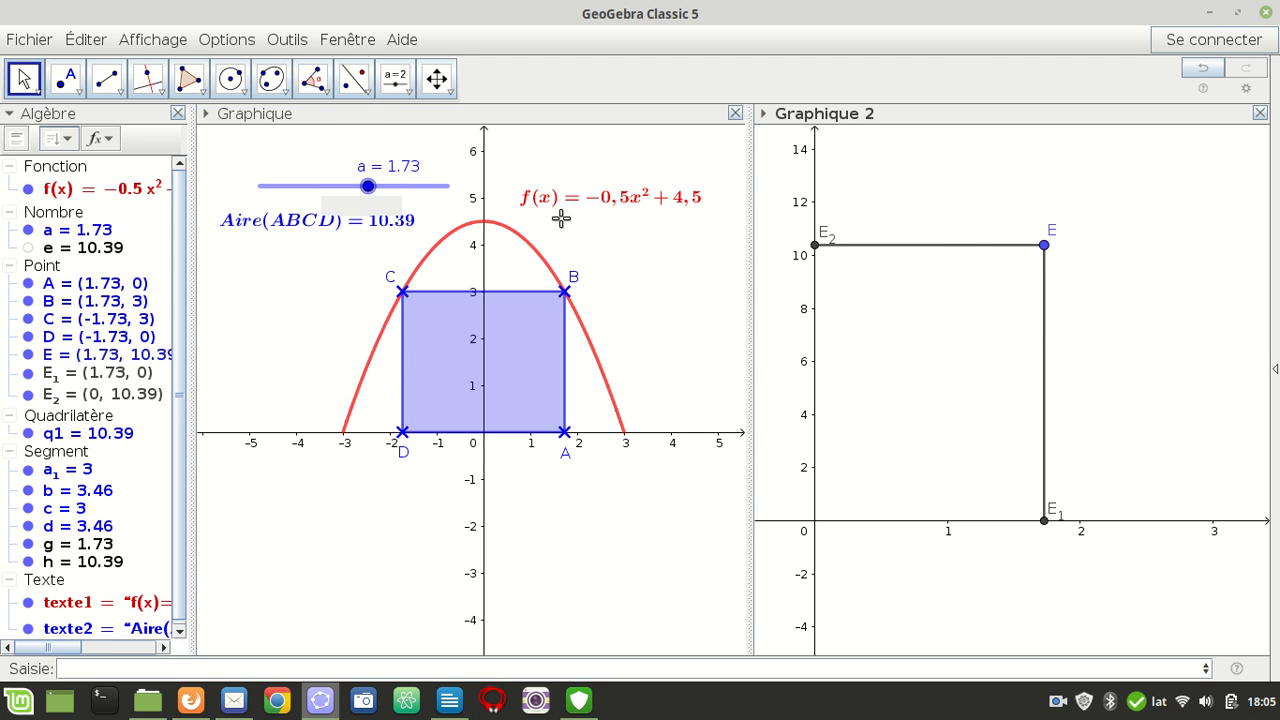
{"action": "left_click", "coordinate": [932, 248]}
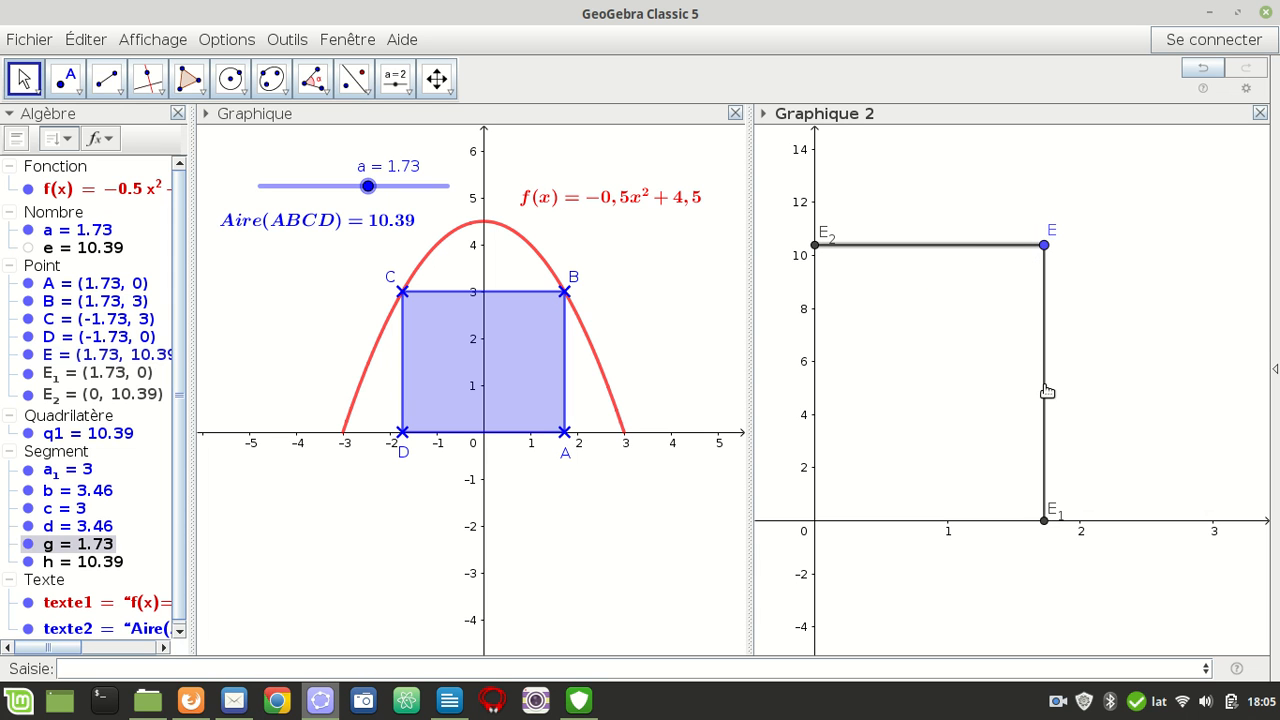
{"action": "left_click", "coordinate": [1045, 395], "text": "ctrl"}
{"action": "right_click", "coordinate": [1045, 395]}
{"action": "left_click", "coordinate": [1140, 521]}
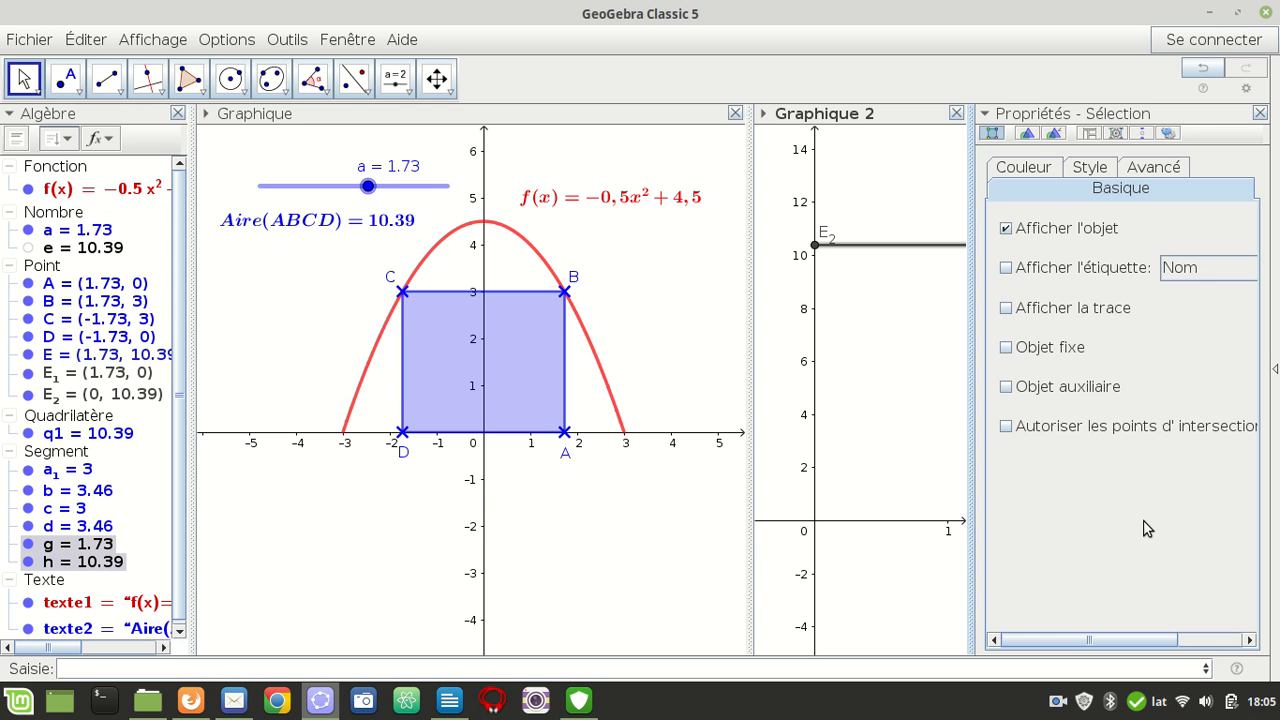
{"action": "left_click", "coordinate": [1101, 178]}
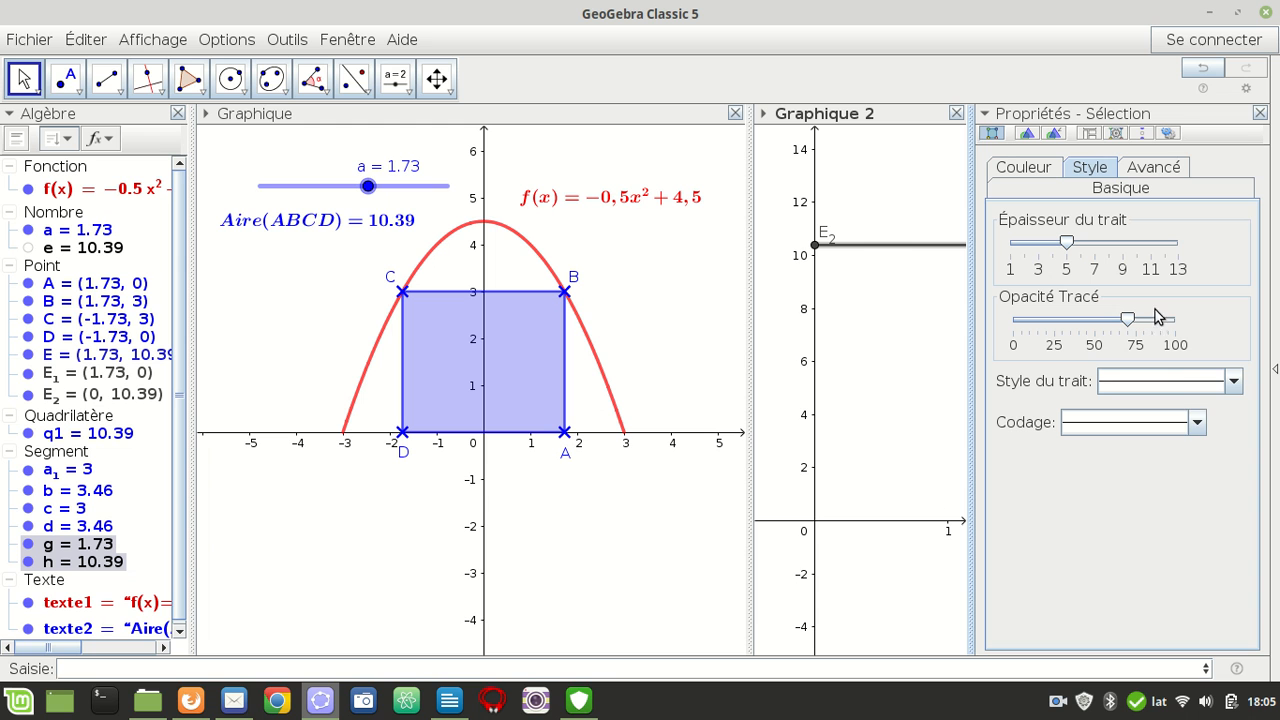
{"action": "left_click", "coordinate": [1234, 381]}
{"action": "left_click", "coordinate": [1203, 447]}
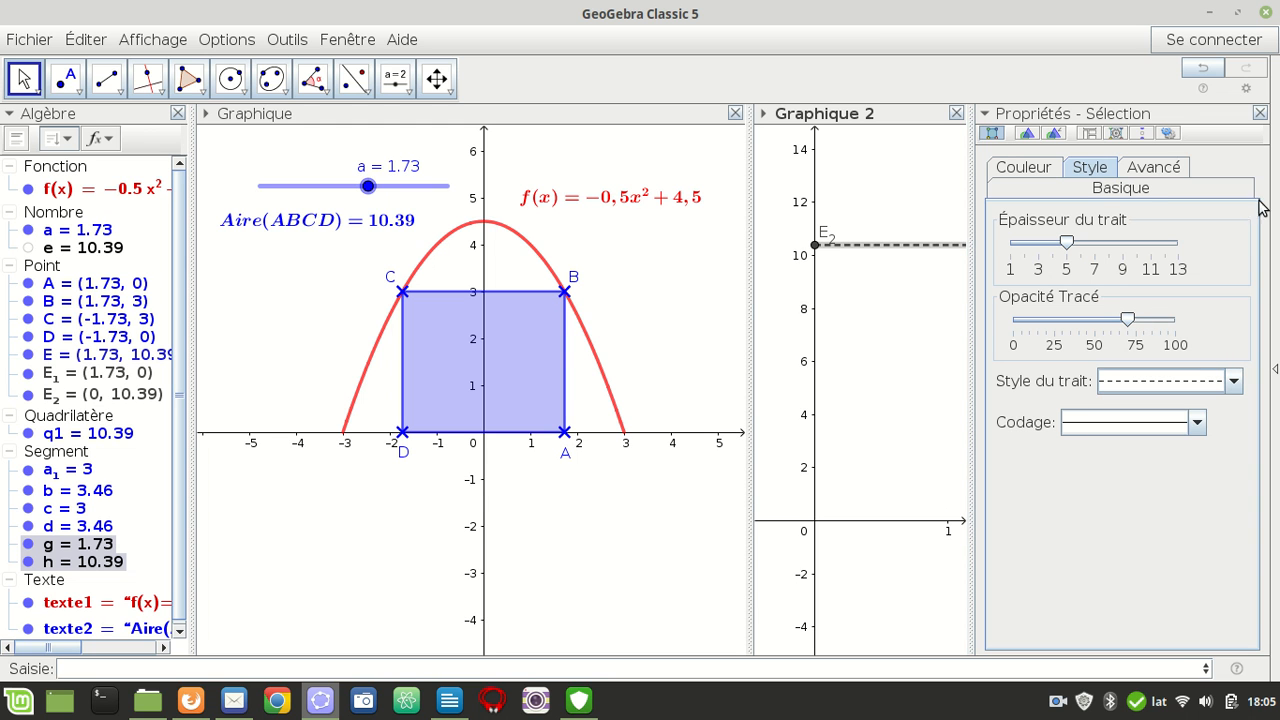
{"action": "left_click", "coordinate": [1260, 113]}
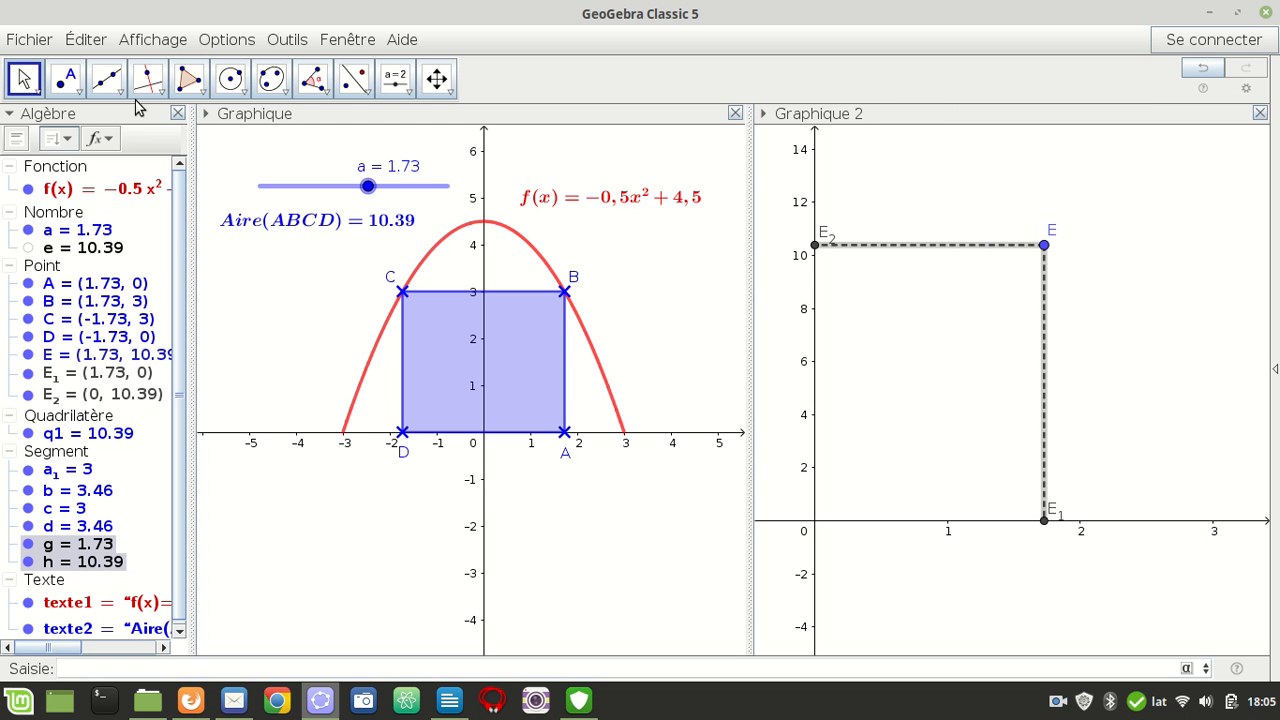
Move the label of E_2 to the left of the y-axis and the label of E_1 below the x-axis
{"action": "left_click", "coordinate": [12, 76]}
{"action": "left_click_drag", "start_coordinate": [825, 234], "coordinate": [805, 275]}
{"action": "left_click_drag", "start_coordinate": [1057, 510], "coordinate": [1049, 540]}
{"action": "right_click", "coordinate": [1057, 701]}
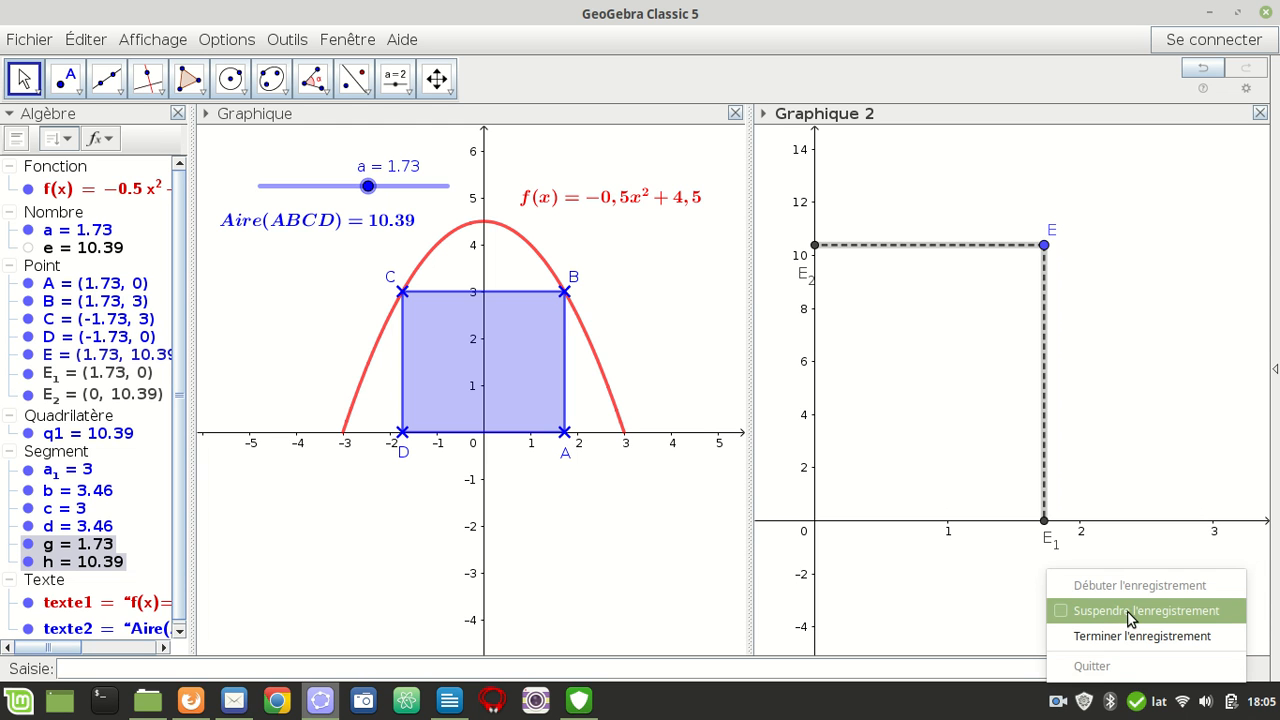
{"action": "left_click", "coordinate": [1123, 612]}
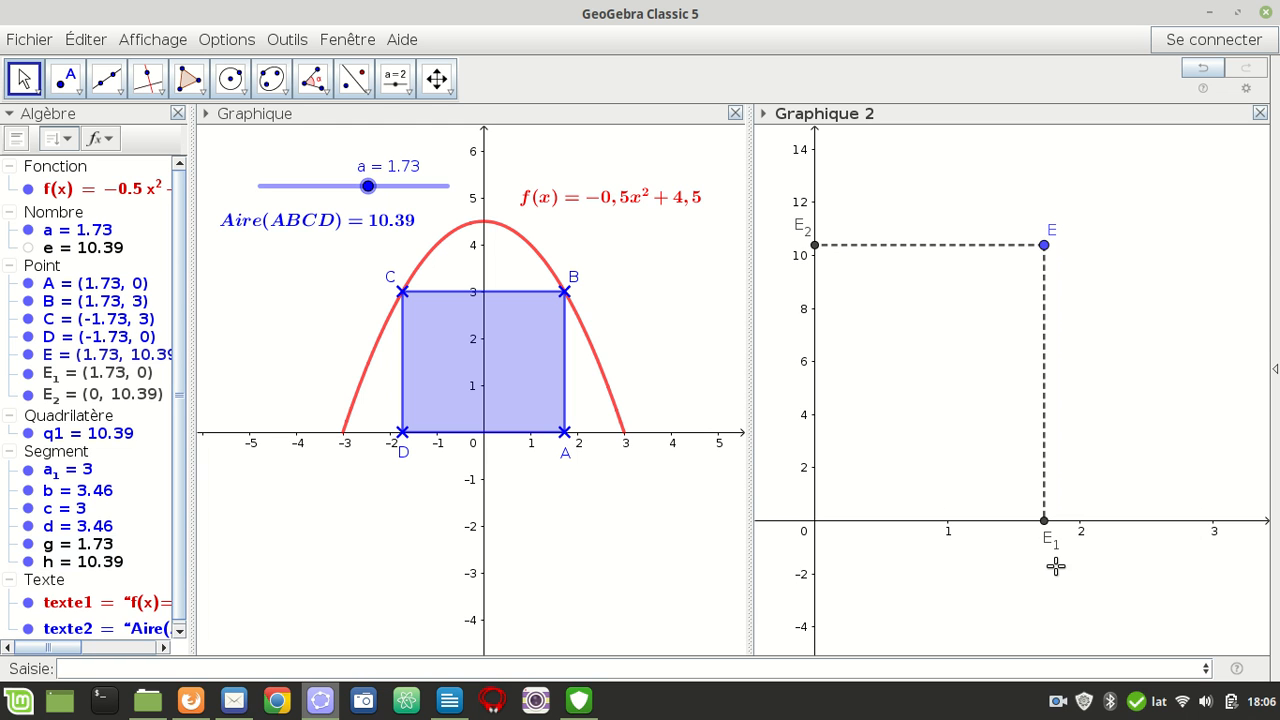
{"action": "right_click", "coordinate": [1057, 702]}
Make points E_1 and E_2 show their value (Valeur) as label instead of their name
{"action": "left_click", "coordinate": [1038, 526]}
{"action": "left_click", "coordinate": [1044, 521]}
{"action": "left_click", "coordinate": [814, 245], "text": "ctrl"}
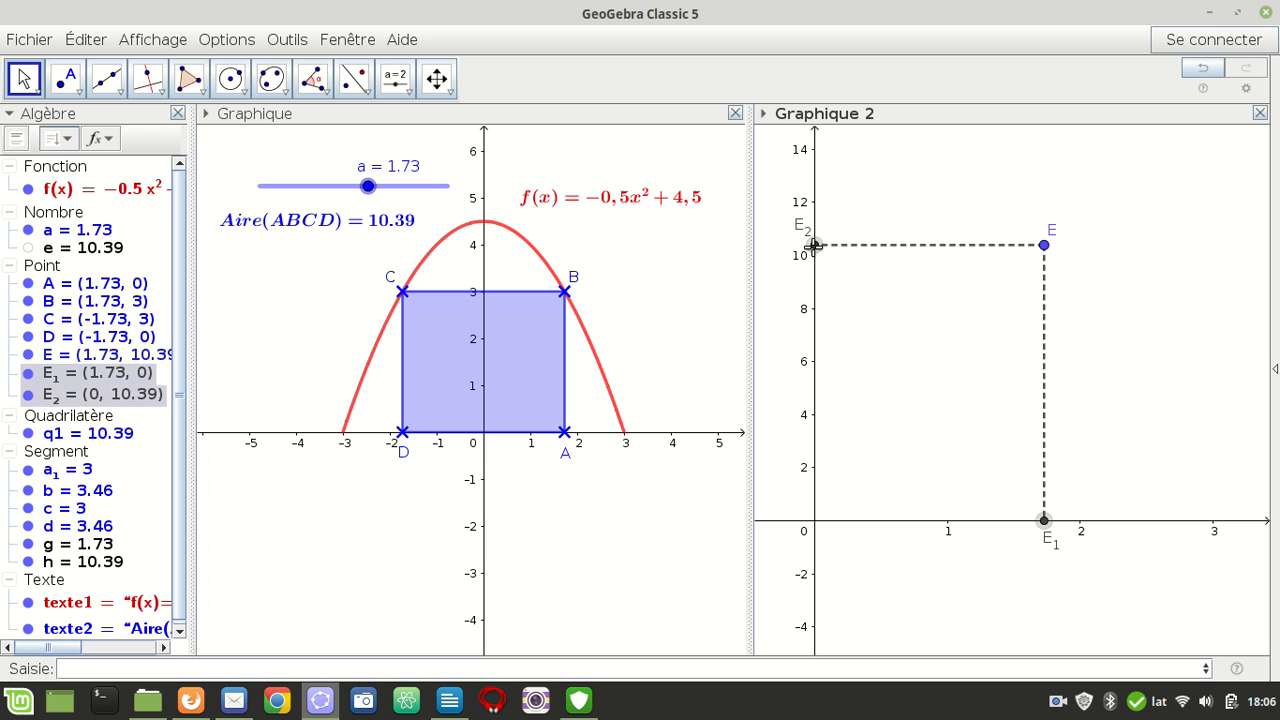
{"action": "right_click", "coordinate": [814, 245]}
{"action": "left_click", "coordinate": [897, 401]}
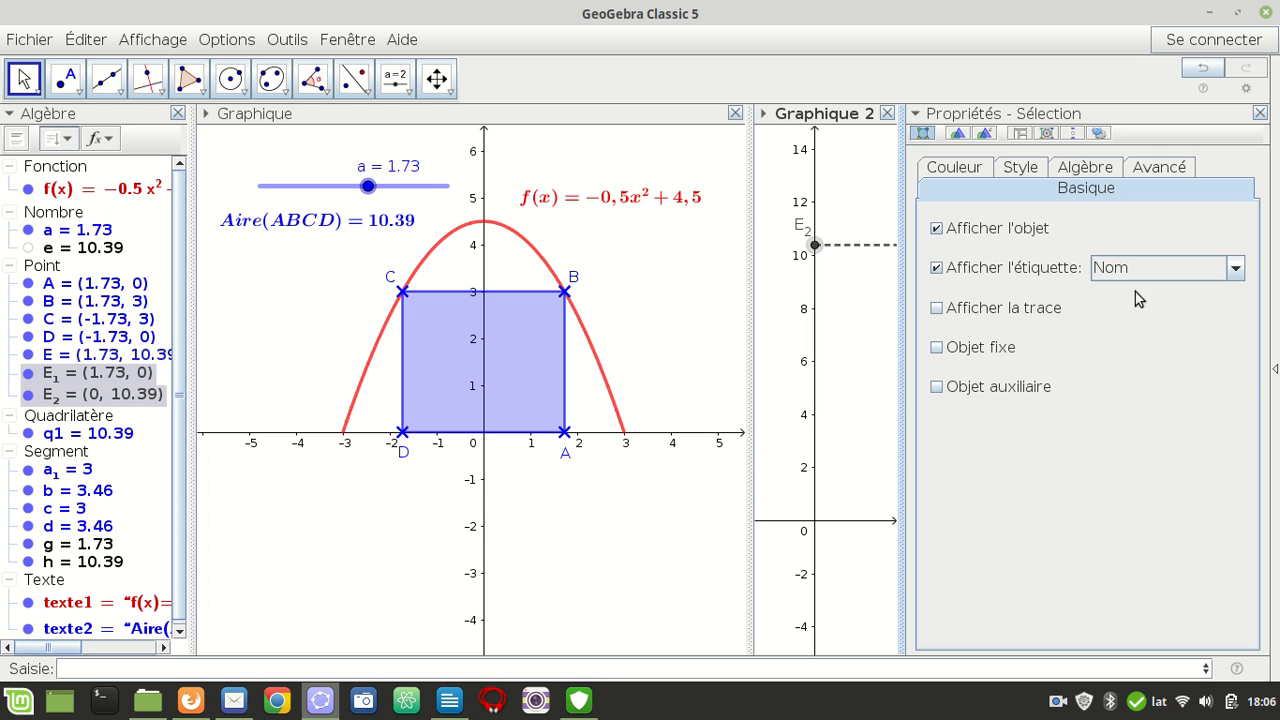
{"action": "left_click", "coordinate": [1236, 268]}
{"action": "left_click", "coordinate": [1181, 336]}
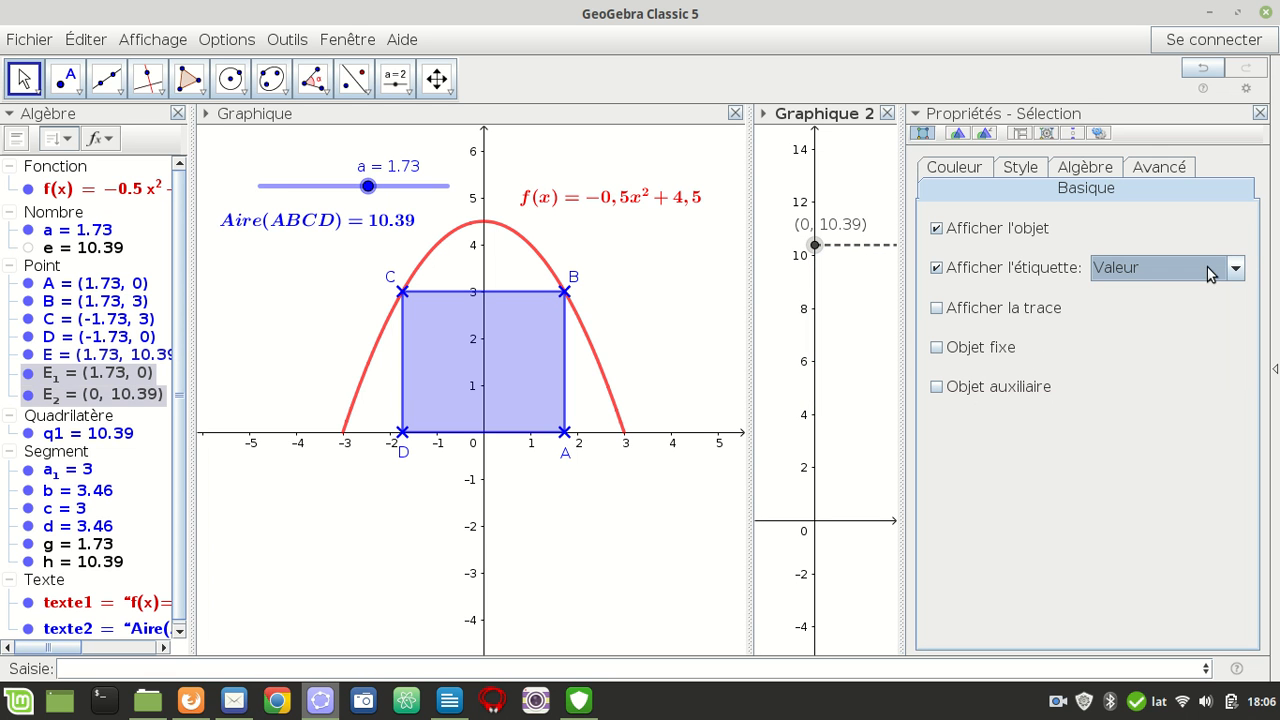
{"action": "left_click", "coordinate": [1260, 113]}
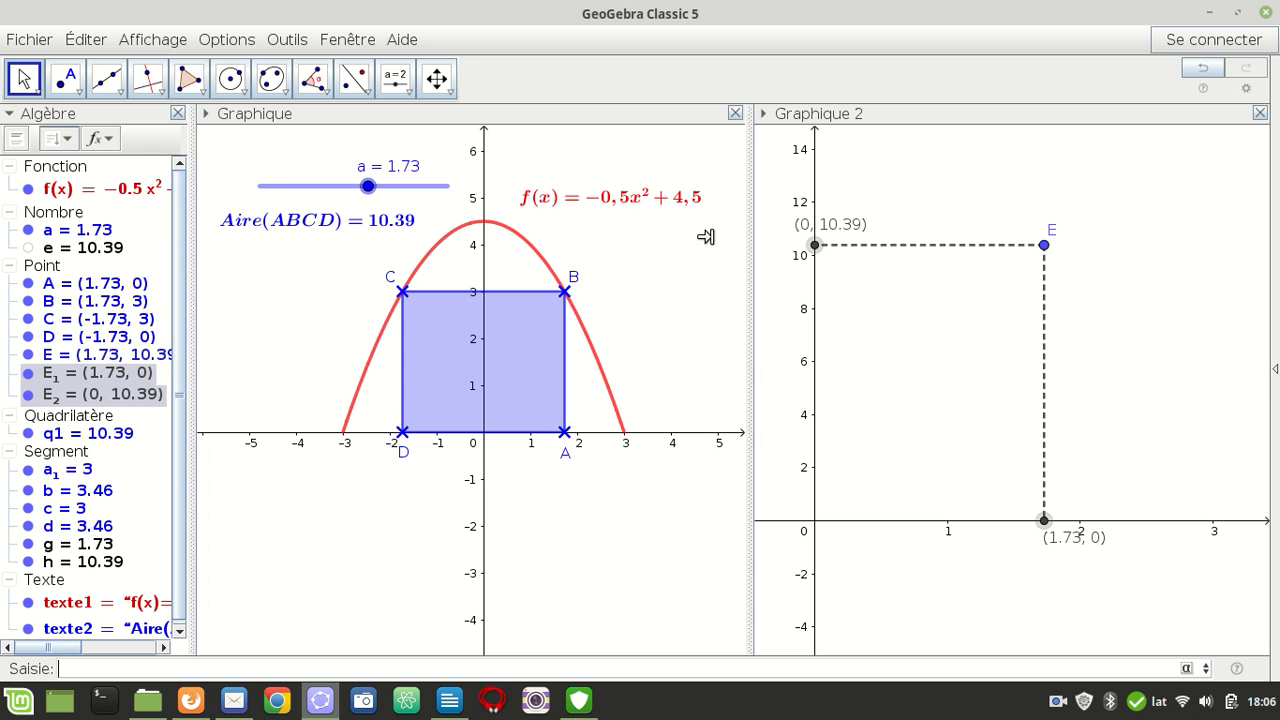
Turn on the trace of point E with slider a near its minimum, and set a to 0
{"action": "left_click_drag", "start_coordinate": [368, 186], "coordinate": [246, 188]}
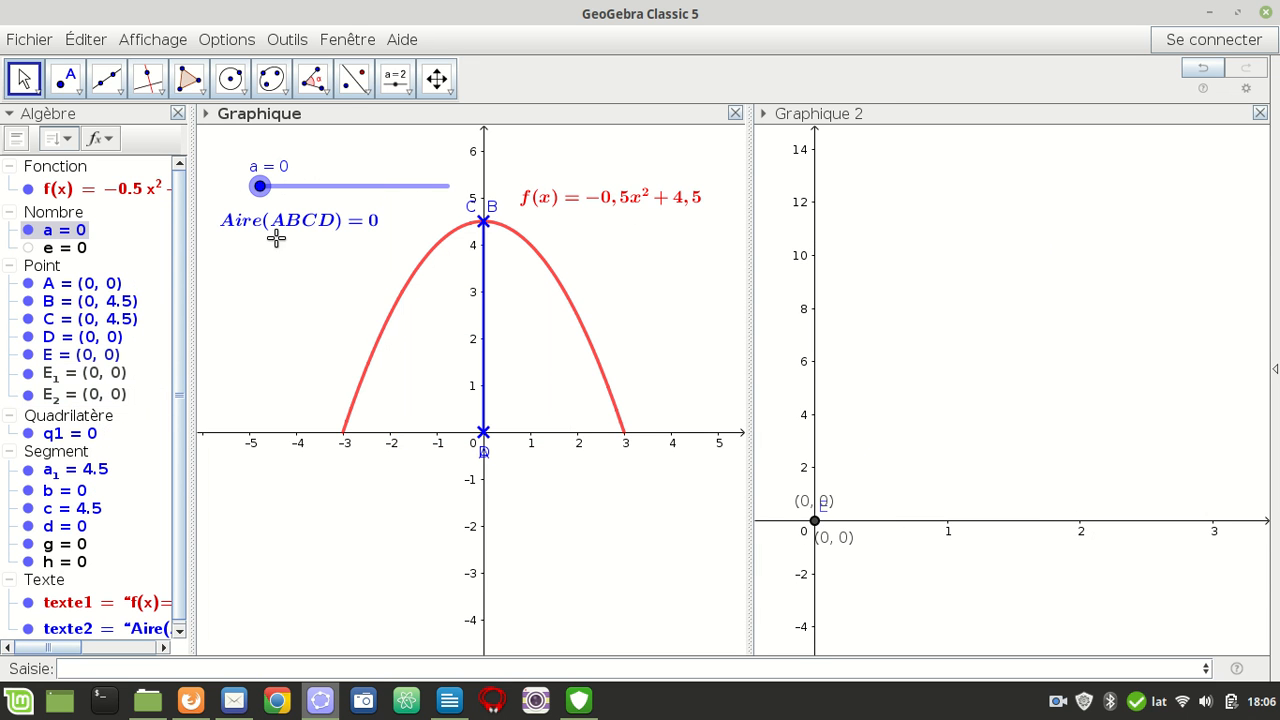
{"action": "left_click_drag", "start_coordinate": [261, 187], "coordinate": [276, 187]}
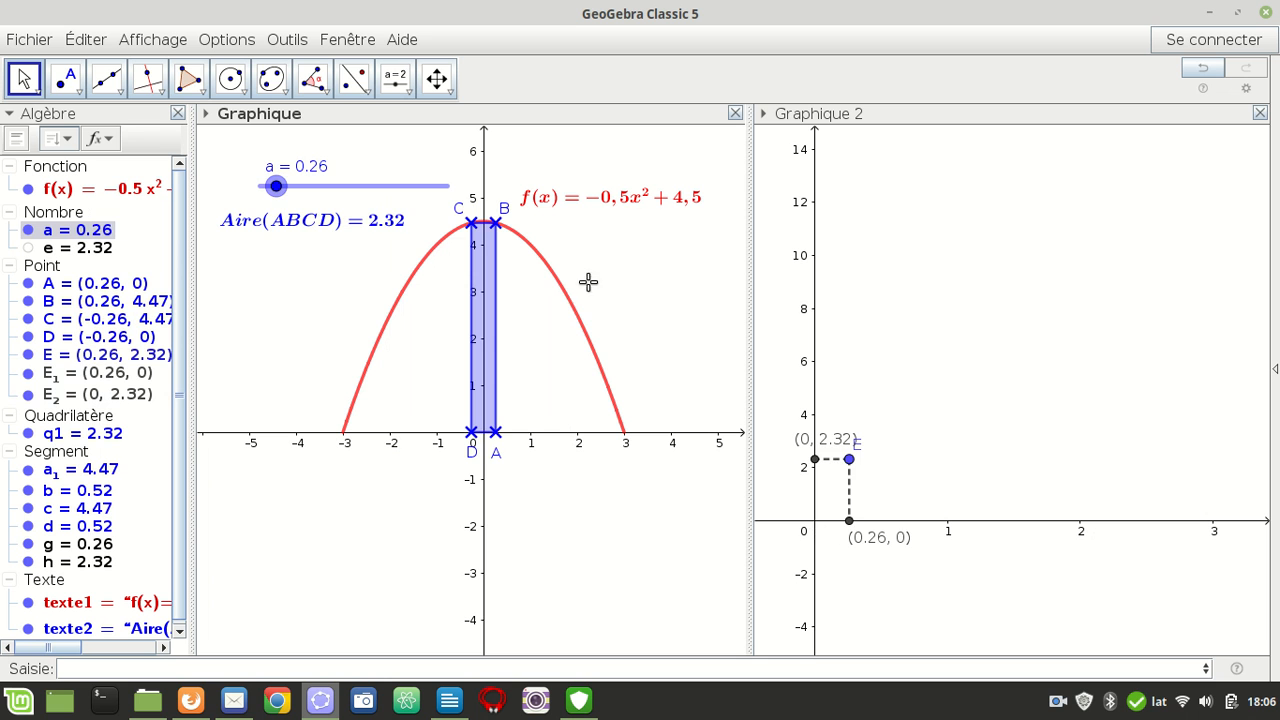
{"action": "right_click", "coordinate": [849, 462]}
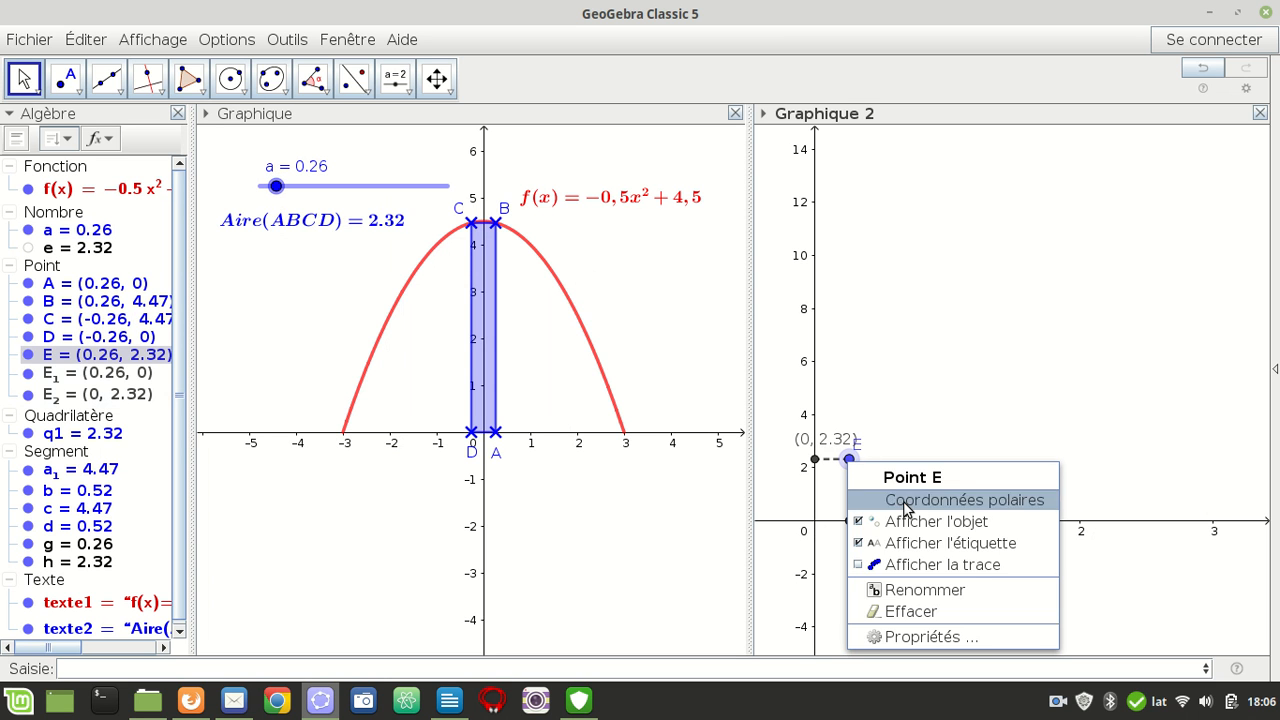
{"action": "left_click", "coordinate": [978, 566]}
{"action": "left_click_drag", "start_coordinate": [276, 187], "coordinate": [249, 190]}
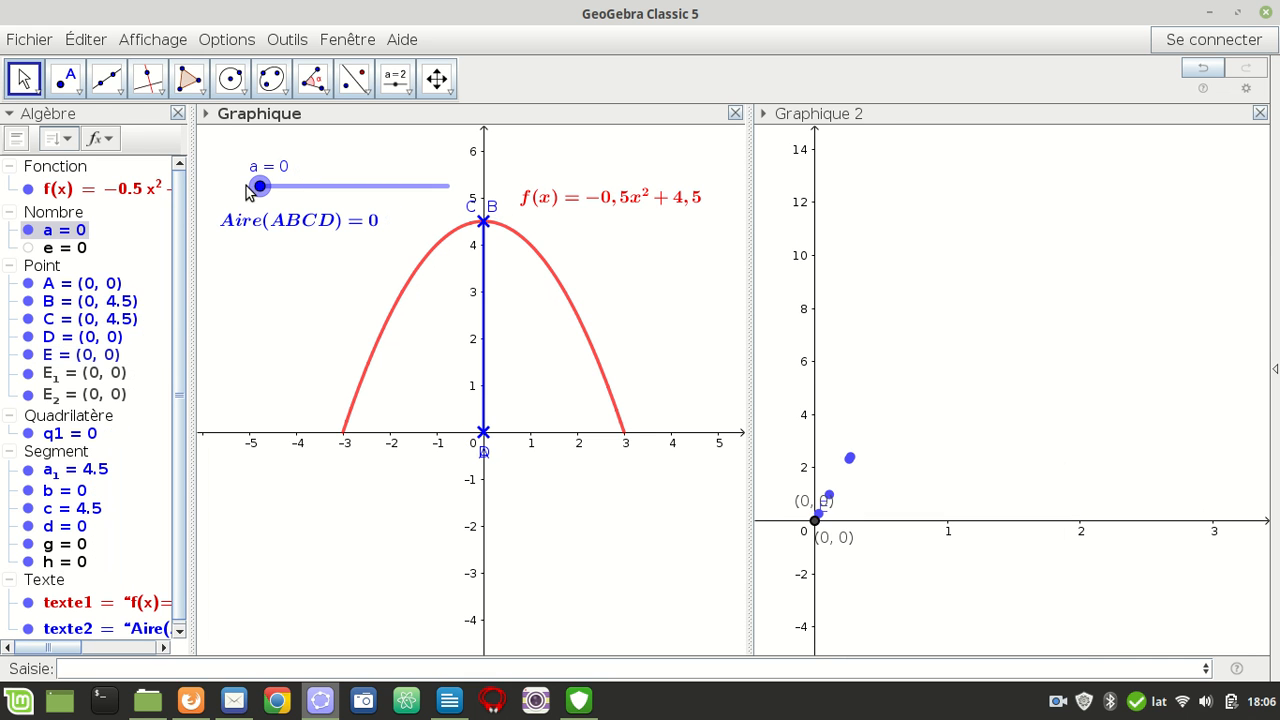
Increase slider a gradually from 0 until point E's trace passes just beyond the peak of its curve
{"action": "key", "text": "Right"}
{"action": "key", "text": "Right"}
{"action": "key", "text": "Right"}
{"action": "key", "text": "Right"}
{"action": "key", "text": "Right"}
{"action": "key", "text": "Right"}
{"action": "key", "text": "Right"}
{"action": "key", "text": "Right"}
{"action": "key", "text": "Right"}
{"action": "key", "text": "Right"}
{"action": "key", "text": "Right"}
{"action": "key", "text": "Right"}
{"action": "key", "text": "Right"}
{"action": "key", "text": "Right"}
{"action": "key", "text": "Right"}
{"action": "key", "text": "Right"}
{"action": "key", "text": "Right"}
{"action": "key", "text": "Right"}
{"action": "key", "text": "Right"}
{"action": "key", "text": "Right"}
{"action": "key", "text": "Right"}
{"action": "key", "text": "Right"}
{"action": "key", "text": "Right"}
{"action": "key", "text": "Right"}
{"action": "key", "text": "Right"}
{"action": "key", "text": "Right"}
{"action": "key", "text": "Right"}
{"action": "key", "text": "Right"}
{"action": "key", "text": "Right"}
{"action": "key", "text": "Right"}
{"action": "key", "text": "Right"}
{"action": "key", "text": "Right"}
{"action": "key", "text": "Right"}
{"action": "key", "text": "Right"}
{"action": "key", "text": "Right"}
{"action": "key", "text": "Right"}
{"action": "key", "text": "Right"}
{"action": "key", "text": "Right"}
{"action": "key", "text": "Right"}
{"action": "key", "text": "Right"}
{"action": "key", "text": "Right"}
{"action": "key", "text": "Right"}
{"action": "key", "text": "Right"}
{"action": "key", "text": "Right"}
{"action": "key", "text": "Right"}
{"action": "key", "text": "Right"}
{"action": "key", "text": "Right"}
{"action": "key", "text": "Right"}
{"action": "key", "text": "Right"}
{"action": "key", "text": "Right"}
{"action": "key", "text": "Right"}
{"action": "key", "text": "Right"}
{"action": "key", "text": "Right"}
{"action": "key", "text": "Right"}
{"action": "key", "text": "Right"}
{"action": "key", "text": "Right"}
{"action": "key", "text": "Right"}
{"action": "key", "text": "Right"}
{"action": "key", "text": "Right"}
{"action": "key", "text": "Right"}
{"action": "key", "text": "Right"}
{"action": "key", "text": "Right"}
{"action": "key", "text": "Right"}
{"action": "key", "text": "Right"}
{"action": "key", "text": "Right"}
{"action": "key", "text": "Right"}
{"action": "key", "text": "Right"}
{"action": "key", "text": "Right"}
{"action": "key", "text": "Right"}
{"action": "key", "text": "Right"}
{"action": "key", "text": "Right"}
{"action": "key", "text": "Right"}
{"action": "key", "text": "Right"}
{"action": "key", "text": "Right"}
{"action": "key", "text": "Right"}
{"action": "key", "text": "Right"}
{"action": "key", "text": "Right"}
{"action": "key", "text": "Right"}
{"action": "key", "text": "Right"}
{"action": "key", "text": "Right"}
Decrease slider a to 1.73 to bring point E back to the peak of its traced curve
{"action": "key", "text": "Left"}
{"action": "key", "text": "Left"}
{"action": "key", "text": "Left"}
{"action": "key", "text": "Left"}
{"action": "key", "text": "Left"}
{"action": "key", "text": "Left"}
{"action": "key", "text": "Left"}
{"action": "key", "text": "Left"}
{"action": "key", "text": "Left"}
{"action": "key", "text": "Left"}
{"action": "key", "text": "Left"}
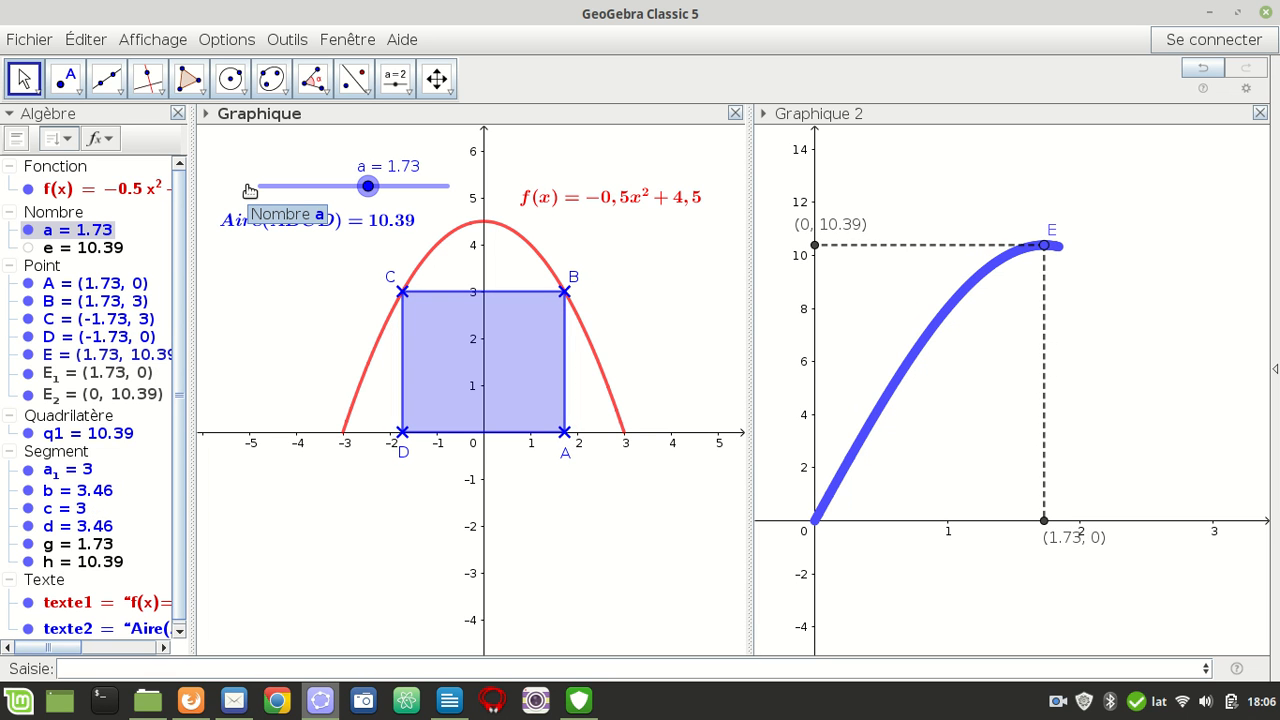